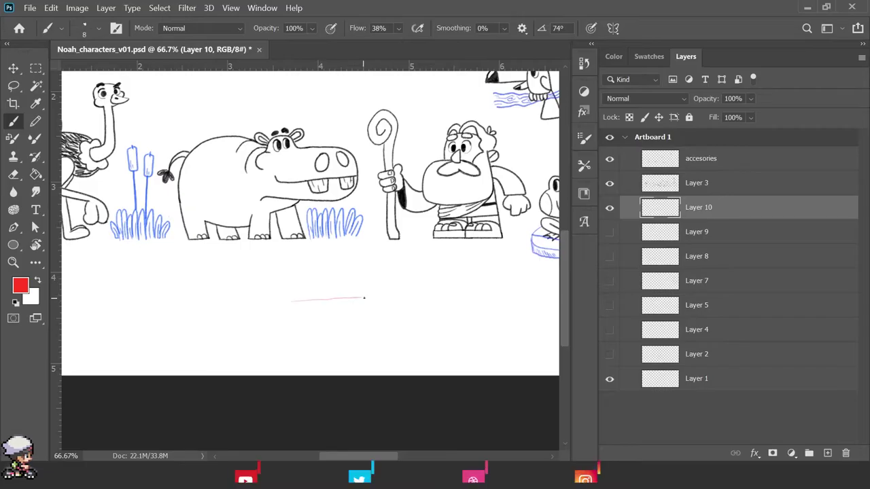
Step: Sketch the crocodile's head outline in red and zoom in close on it
mouse_move(369, 296)
mouse_down()
mouse_move(285, 294)
mouse_move(304, 291)
mouse_up()
key(ctrl+plus)
key(ctrl+plus)
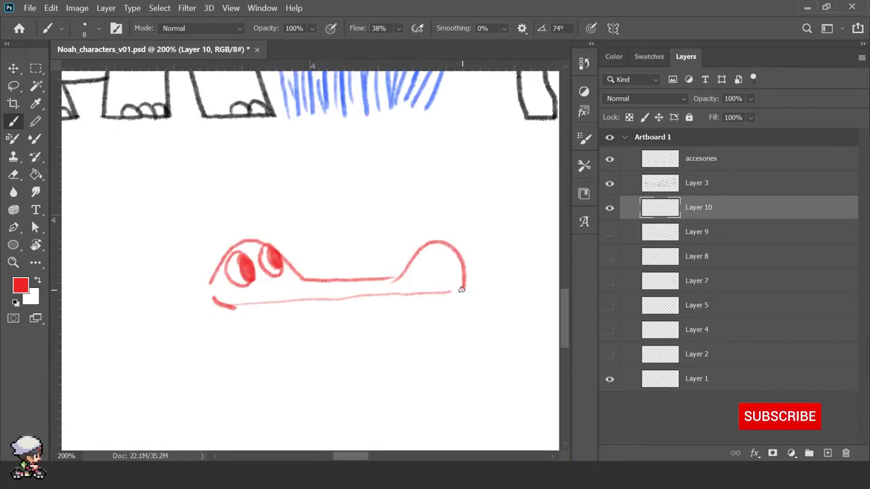
key(ctrl+minus)
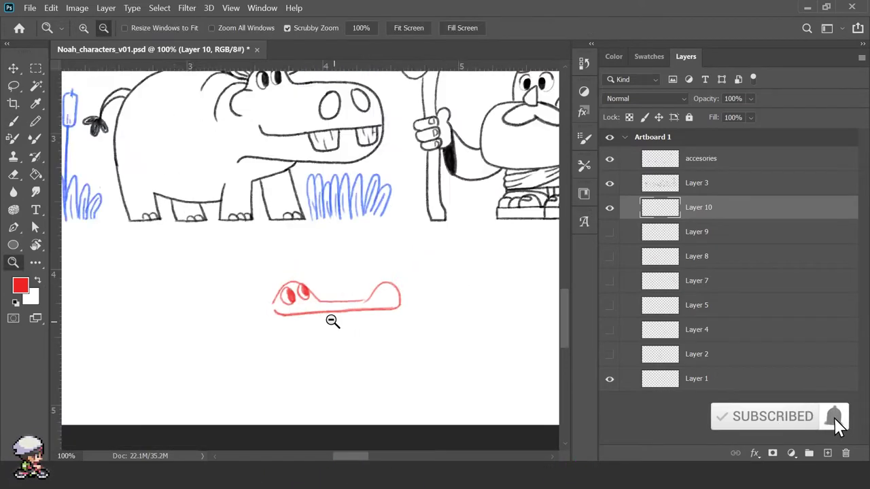
key(ctrl+minus)
key(z)
click(339, 333)
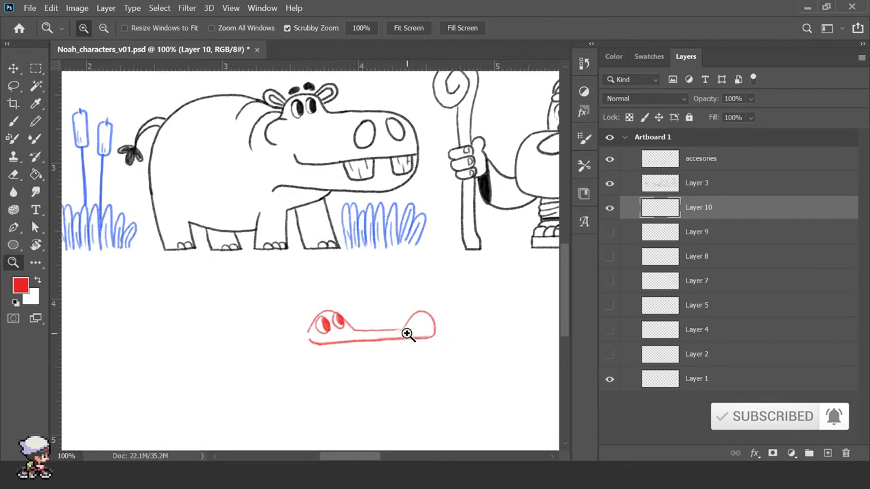
click(407, 332)
key(b)
Step: Draw two nostrils and the lower jaw; try raising the head and eyes, then undo it
mouse_move(428, 303)
mouse_down()
mouse_move(426, 319)
mouse_move(450, 314)
mouse_move(429, 351)
mouse_move(272, 387)
mouse_move(209, 389)
mouse_up()
drag(231, 353, 302, 352)
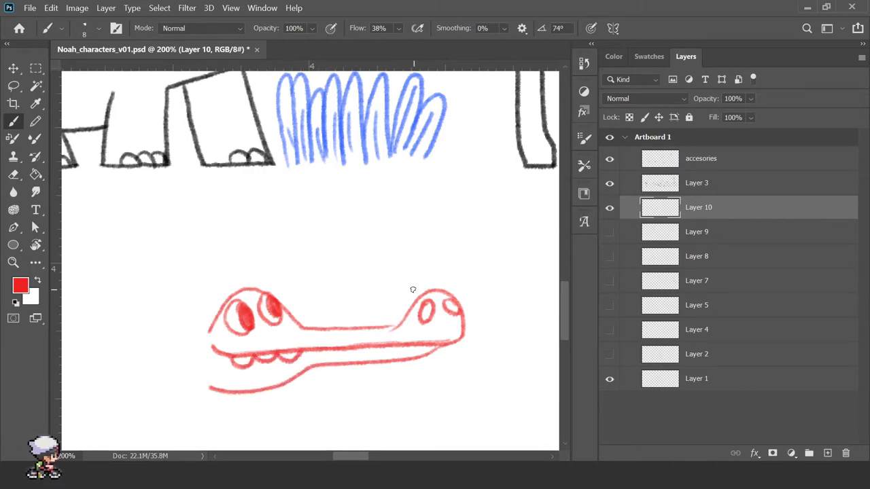
key(ctrl+z)
key(l)
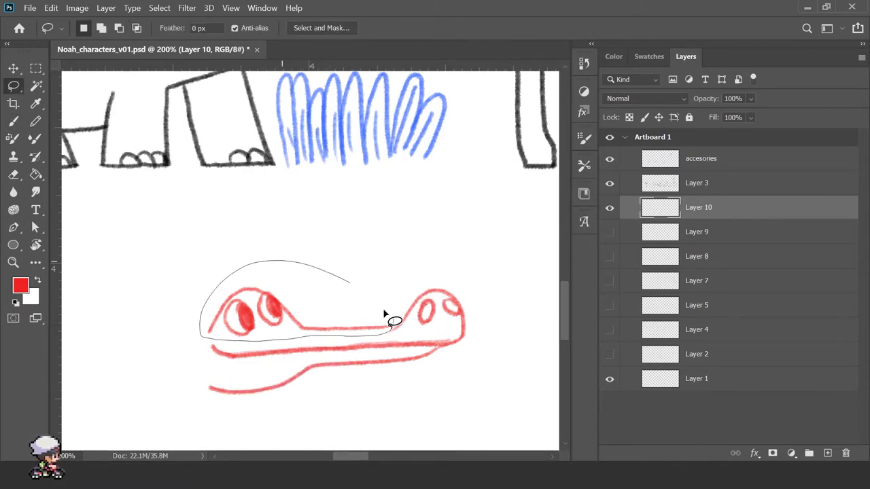
drag(395, 323, 388, 316)
key(v)
drag(282, 318, 271, 308)
key(ctrl+d)
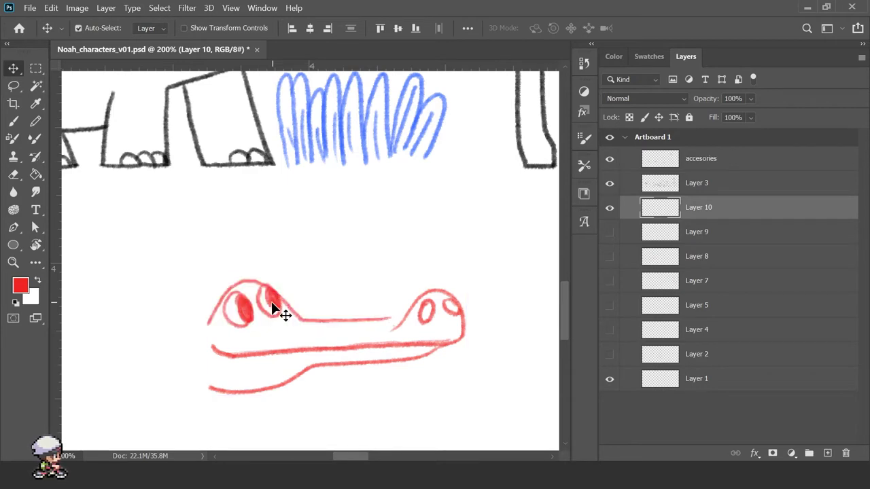
key(ctrl+z)
key(ctrl+z)
key(ctrl+z)
key(b)
Step: Add a row of small teeth under the upper jaw and a stroke at the snout joint
drag(231, 352, 249, 350)
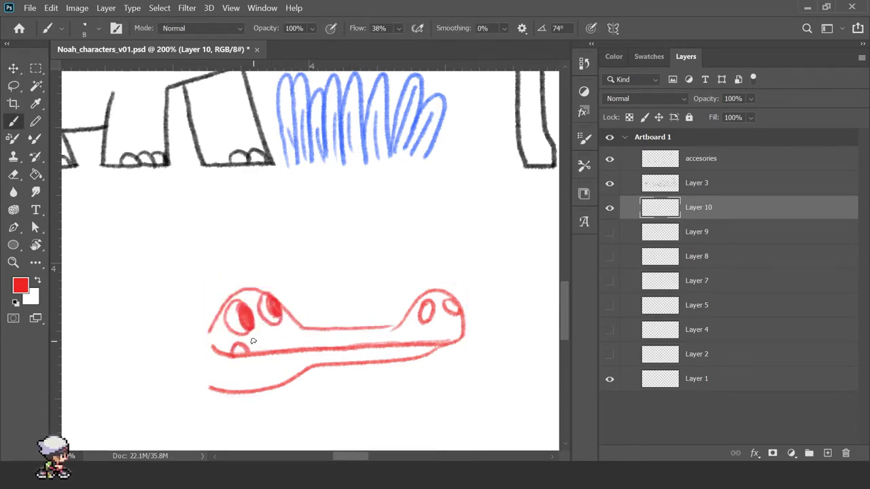
drag(393, 352, 457, 347)
drag(250, 353, 303, 347)
drag(352, 354, 371, 350)
drag(314, 351, 331, 348)
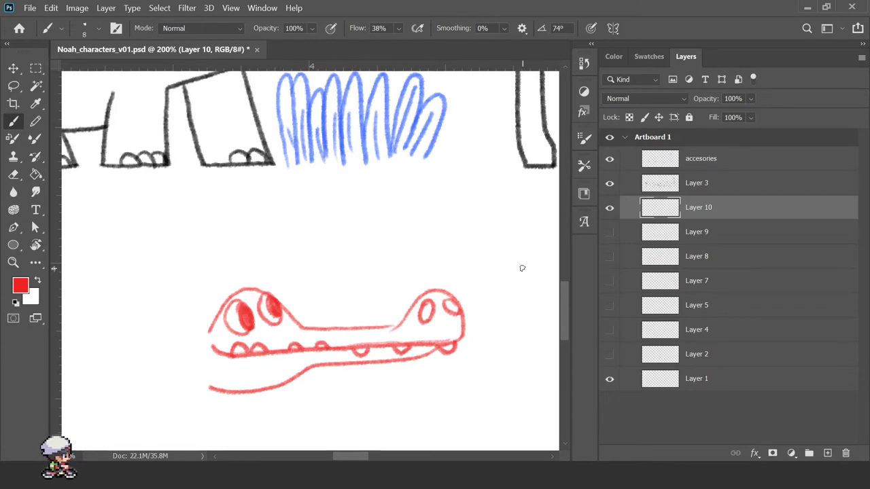
drag(405, 325, 382, 334)
Step: Redraw the right eye outline, thicken the head line and add eyebrows above the eyes
key(e)
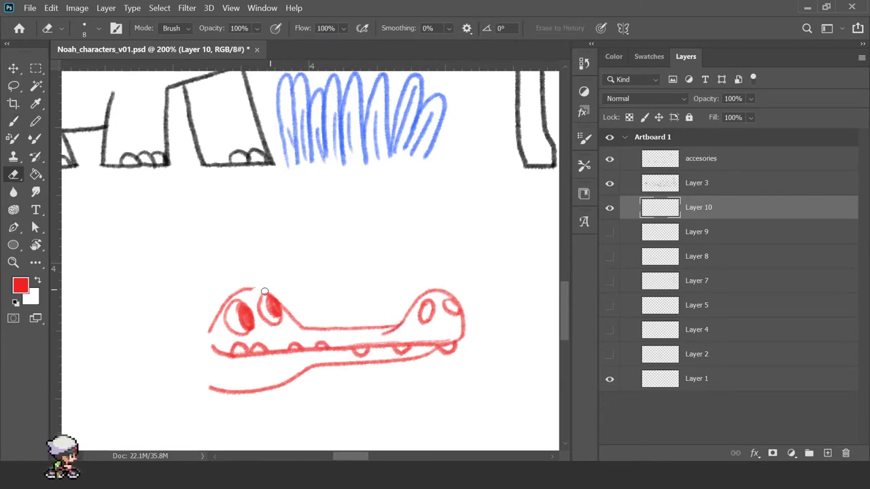
key(b)
mouse_move(275, 298)
mouse_down()
mouse_move(284, 318)
mouse_move(260, 306)
mouse_move(299, 323)
mouse_up()
mouse_move(223, 303)
mouse_down()
mouse_move(253, 289)
mouse_move(269, 297)
mouse_up()
mouse_move(220, 276)
mouse_down()
mouse_move(238, 267)
mouse_move(264, 272)
mouse_up()
key(ctrl+minus)
Step: Sketch the arching back, a rear body oval, small legs and a long belly line
drag(198, 329, 103, 337)
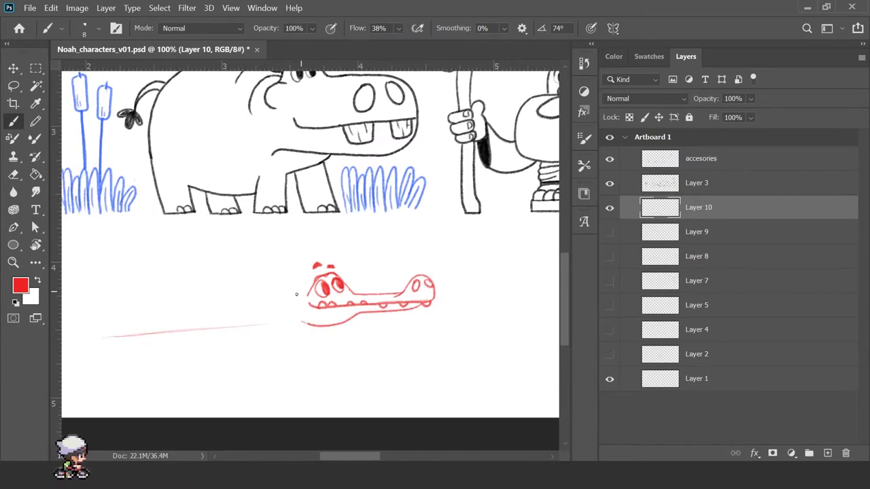
mouse_move(309, 292)
mouse_down()
mouse_move(243, 276)
mouse_move(165, 304)
mouse_move(172, 334)
mouse_up()
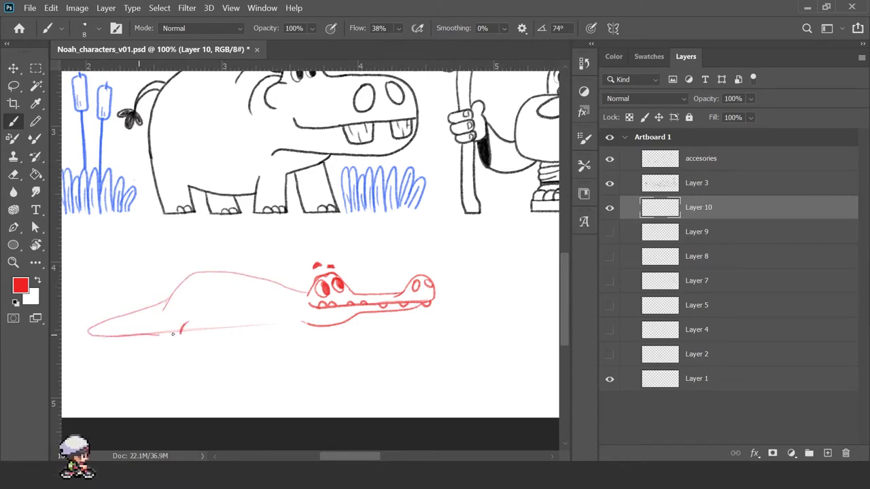
drag(191, 274, 168, 320)
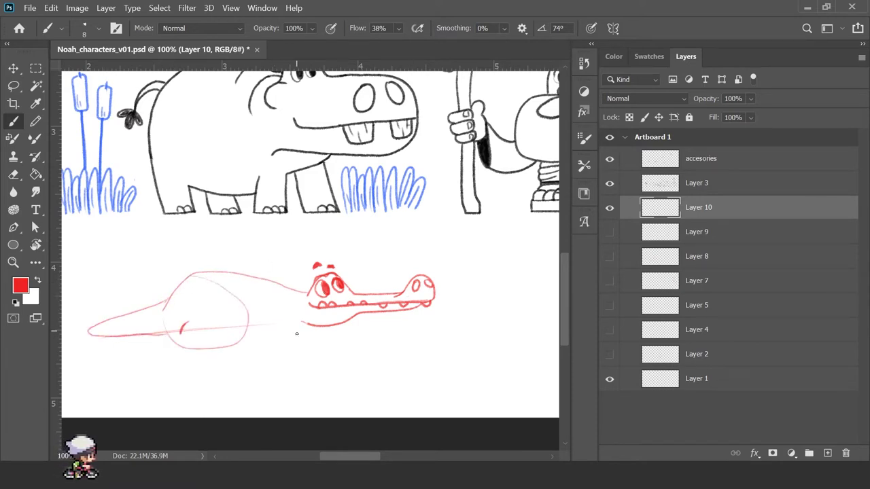
drag(274, 324, 281, 340)
drag(289, 322, 298, 333)
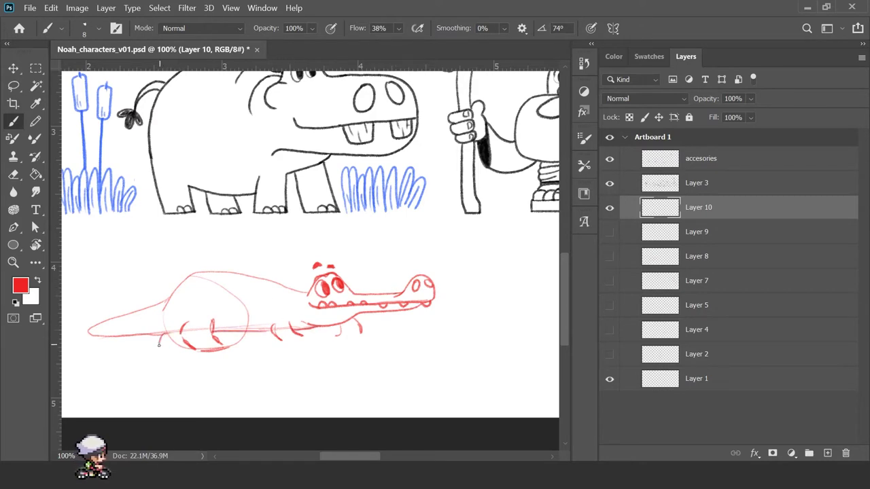
drag(200, 349, 69, 361)
drag(159, 336, 155, 350)
Step: Erase old belly and leg lines, draw the pointed tail and back line, and fade the sketch layer
key(e)
drag(85, 320, 151, 334)
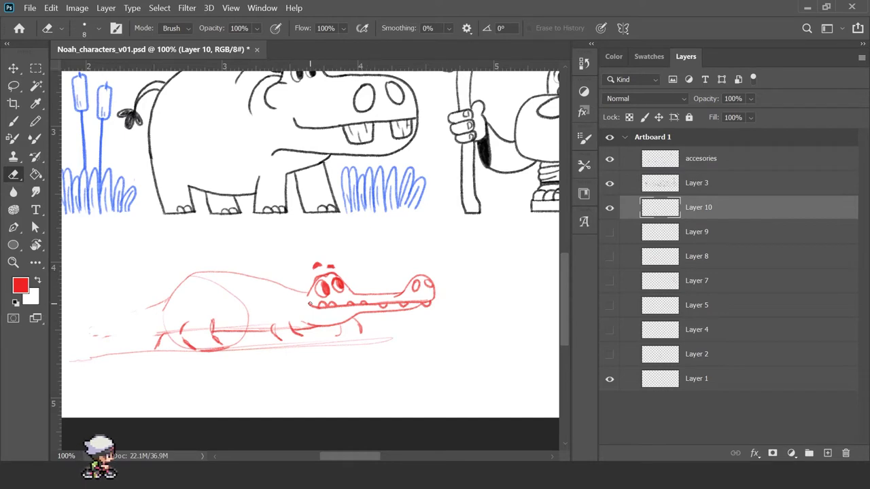
mouse_move(156, 343)
mouse_down()
mouse_move(173, 329)
mouse_move(74, 358)
mouse_move(160, 352)
mouse_move(272, 320)
mouse_move(336, 279)
mouse_move(400, 292)
mouse_move(285, 270)
mouse_up()
key(b)
key(e)
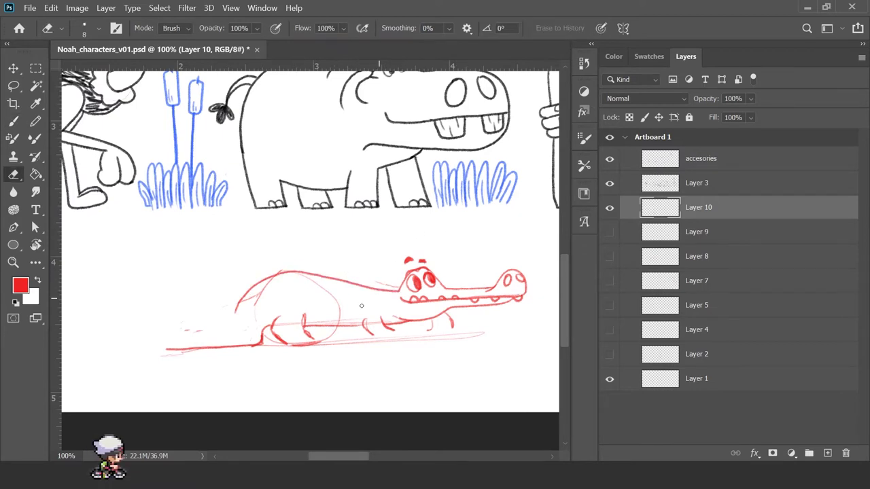
key(b)
mouse_move(233, 317)
mouse_down()
mouse_move(125, 344)
mouse_move(215, 346)
mouse_up()
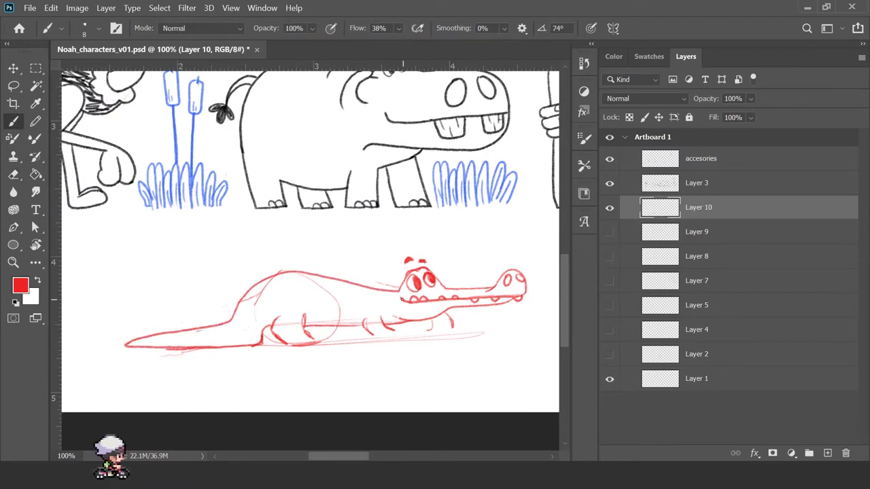
mouse_move(379, 292)
mouse_down()
mouse_move(146, 340)
mouse_move(337, 304)
mouse_move(261, 313)
mouse_up()
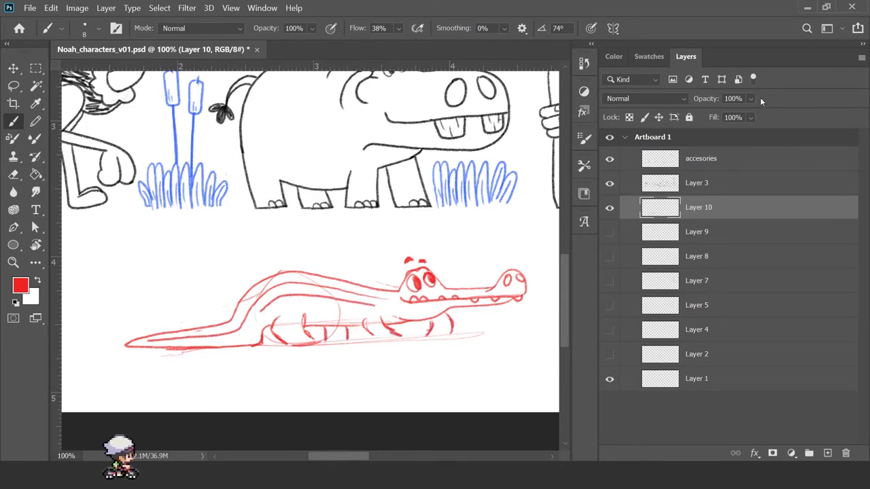
drag(750, 99, 729, 99)
Step: Rename Layer 3 to 'Characters' and the next layer to 'Nature'
click(696, 184)
double_click(696, 184)
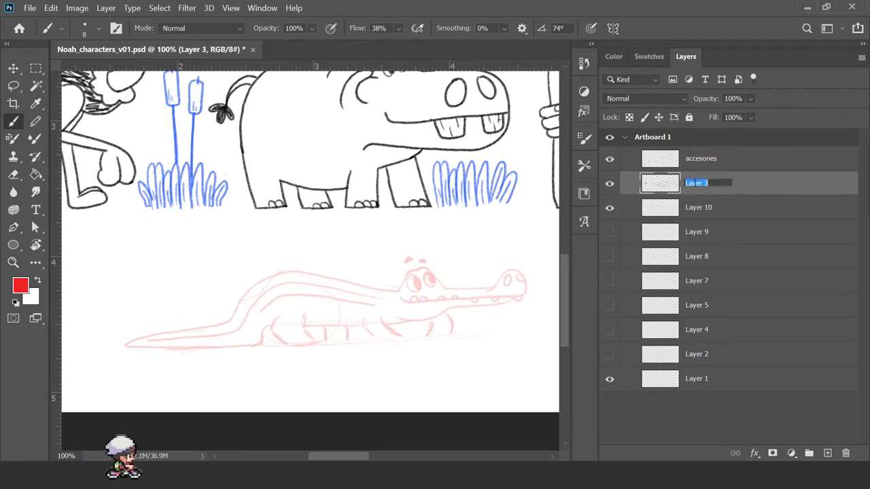
text(Characters)
key(Tab)
text(Nature)
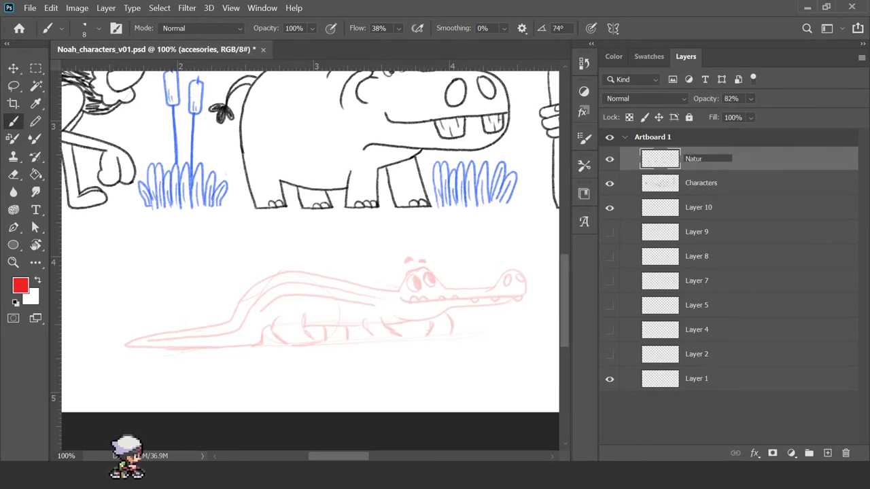
key(Return)
Step: On the Characters layer, ink the left eye and the jaw line in black
click(699, 182)
key(d)
click(326, 295)
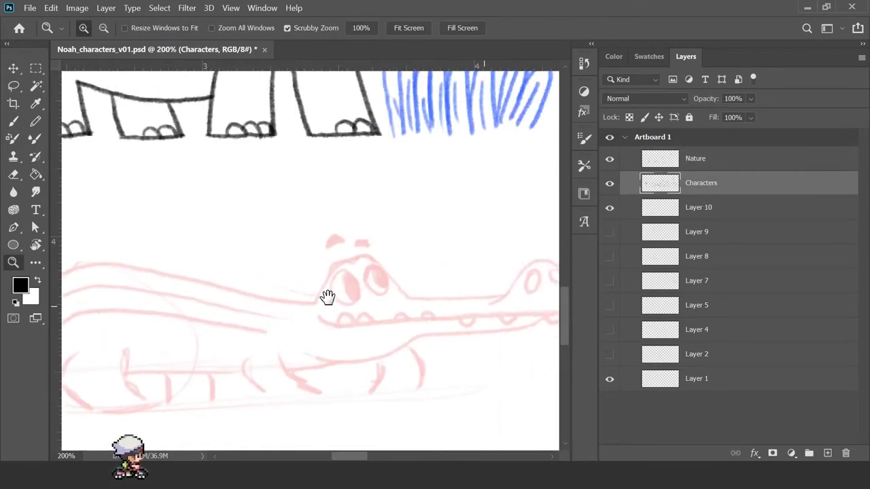
mouse_move(215, 263)
mouse_down()
mouse_move(261, 271)
mouse_move(262, 279)
mouse_move(256, 269)
mouse_move(224, 278)
mouse_move(251, 262)
mouse_move(208, 278)
mouse_up()
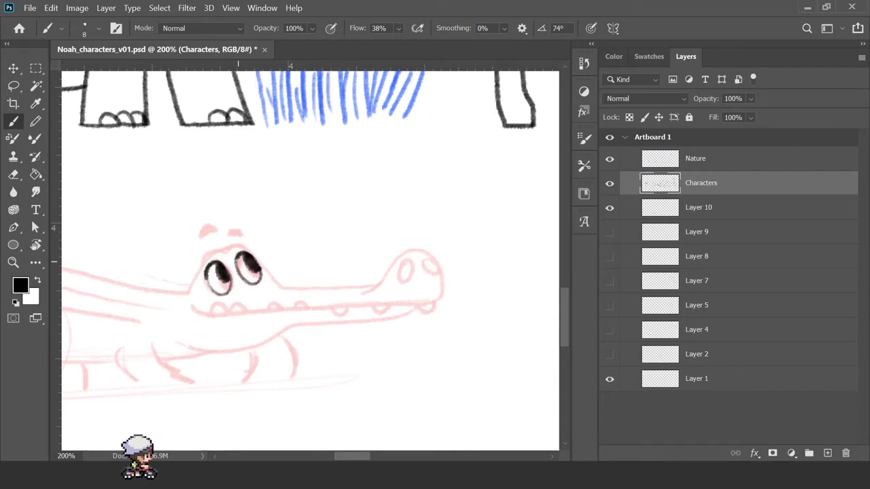
mouse_move(225, 249)
mouse_down()
mouse_move(204, 266)
mouse_move(252, 247)
mouse_move(205, 253)
mouse_move(201, 274)
mouse_move(227, 246)
mouse_move(253, 251)
mouse_move(289, 287)
mouse_move(379, 288)
mouse_move(388, 271)
mouse_move(438, 302)
mouse_up()
key(ctrl+z)
key(ctrl+z)
mouse_move(198, 311)
mouse_down()
mouse_move(443, 302)
mouse_move(424, 313)
mouse_move(433, 306)
mouse_up()
key(ctrl+z)
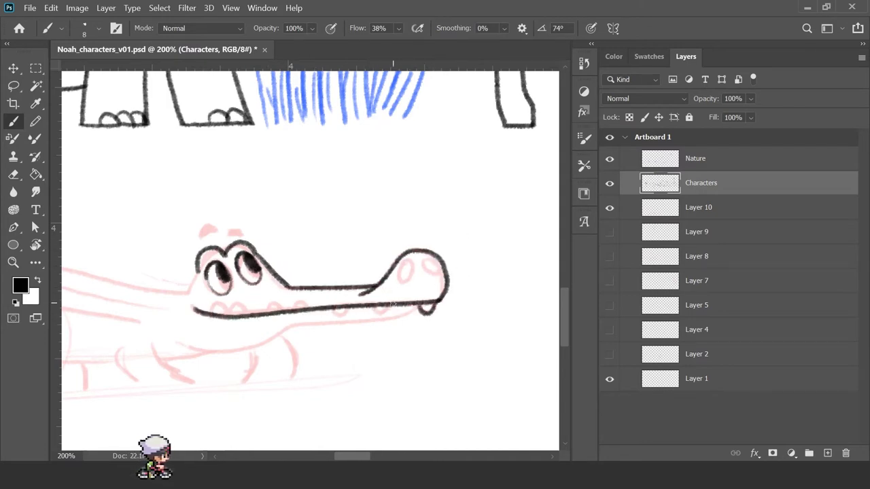
Step: Ink the teeth beneath the jaw, the lower jaw curve, the nostrils and the eyebrows
drag(374, 307, 390, 307)
drag(332, 309, 347, 309)
drag(293, 307, 309, 307)
mouse_move(269, 307)
mouse_down()
mouse_move(284, 307)
mouse_move(229, 309)
mouse_up()
drag(198, 268, 178, 294)
mouse_move(184, 346)
mouse_down()
mouse_move(277, 340)
mouse_move(420, 305)
mouse_up()
mouse_move(411, 264)
mouse_down()
mouse_move(407, 284)
mouse_move(430, 273)
mouse_up()
mouse_move(229, 234)
mouse_down()
mouse_move(248, 231)
mouse_move(207, 227)
mouse_move(215, 232)
mouse_up()
Step: Toggle the red sketch layer to check the inked head, then return to the Characters layer
click(609, 207)
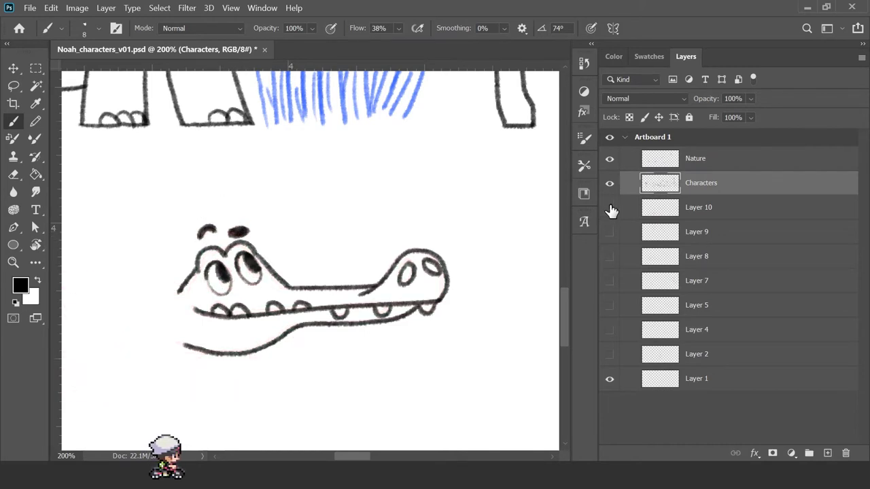
key(alt+bracketleft)
key(alt+bracketleft)
key(alt+bracketleft)
key(h)
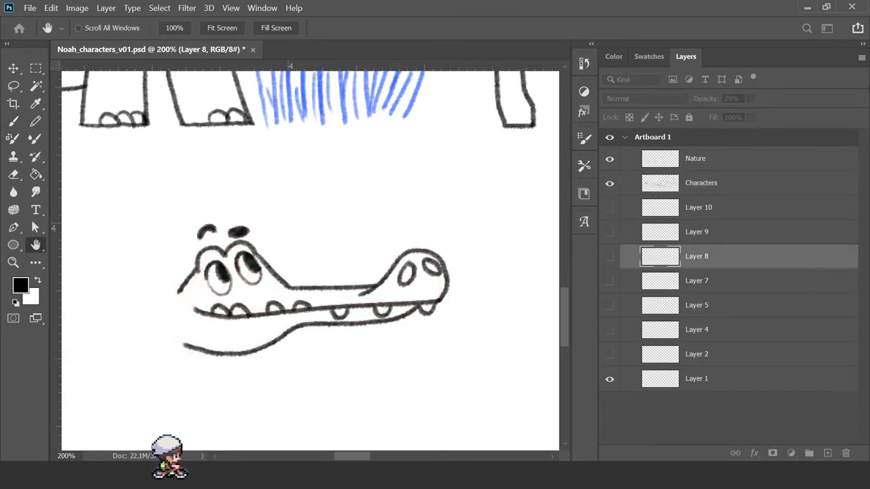
key(b)
click(609, 207)
alt+click(187, 315)
alt+click(186, 315)
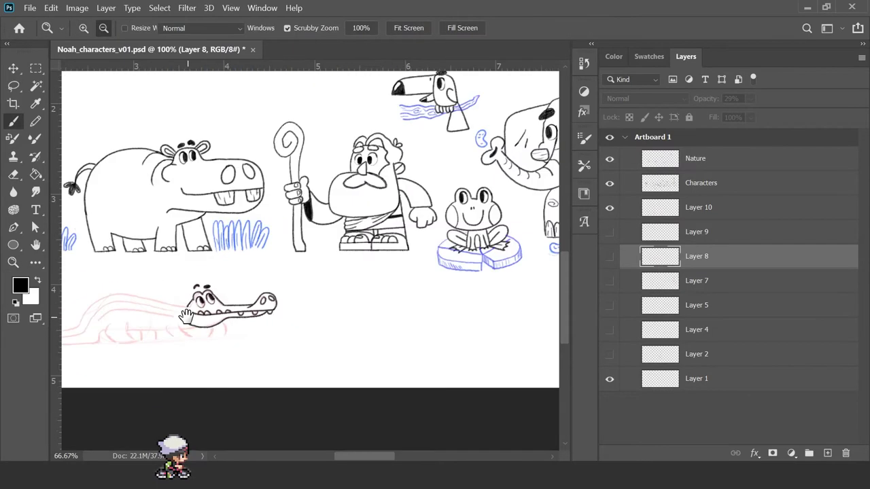
key(z)
click(315, 320)
click(293, 305)
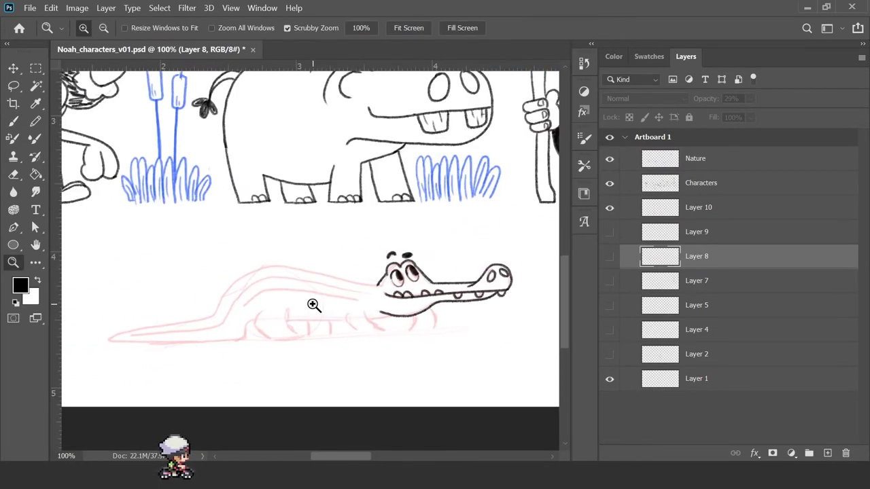
key(b)
key(alt+bracketright)
key(alt+bracketright)
key(alt+bracketright)
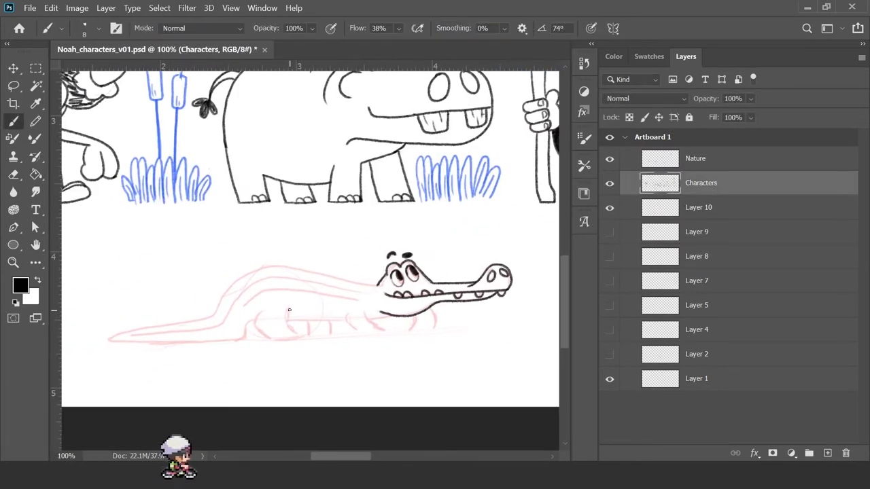
Step: Place a horizontal guide under the crocodile and nudge the lassoed legs slightly upward
drag(427, 66, 421, 333)
key(l)
mouse_move(312, 339)
mouse_down()
mouse_move(285, 324)
mouse_move(314, 35)
mouse_up()
key(v)
key(ctrl+d)
key(b)
key(b)
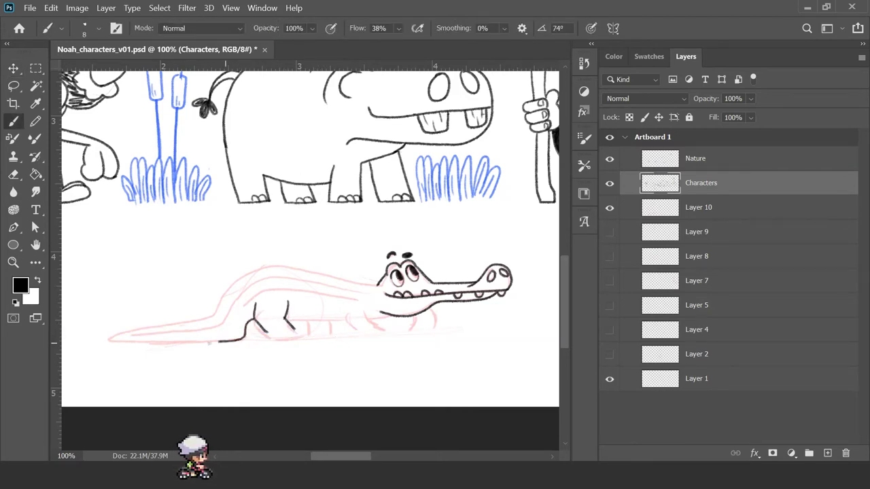
Step: Ink the belly, back and tail lines, then raise the lassoed tail ink onto the ground guide
drag(219, 341, 110, 340)
mouse_move(259, 261)
mouse_down()
mouse_move(195, 320)
mouse_move(110, 340)
mouse_up()
key(l)
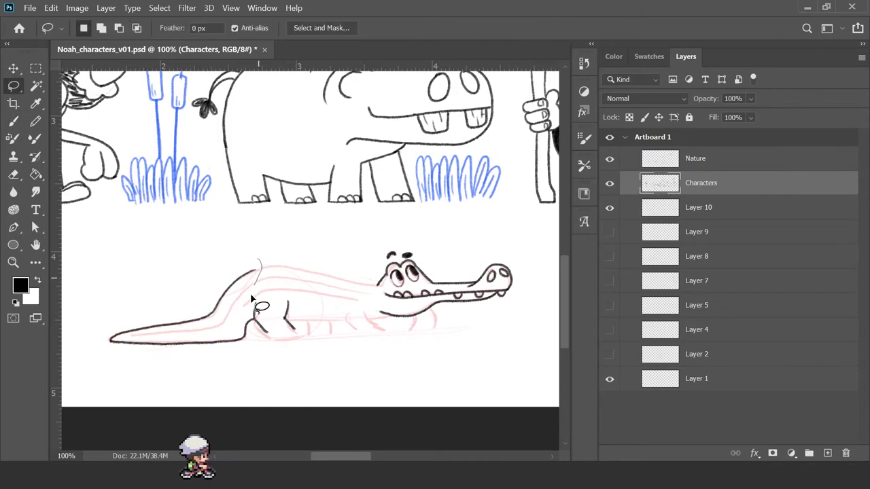
drag(253, 302, 258, 268)
drag(309, 65, 303, 333)
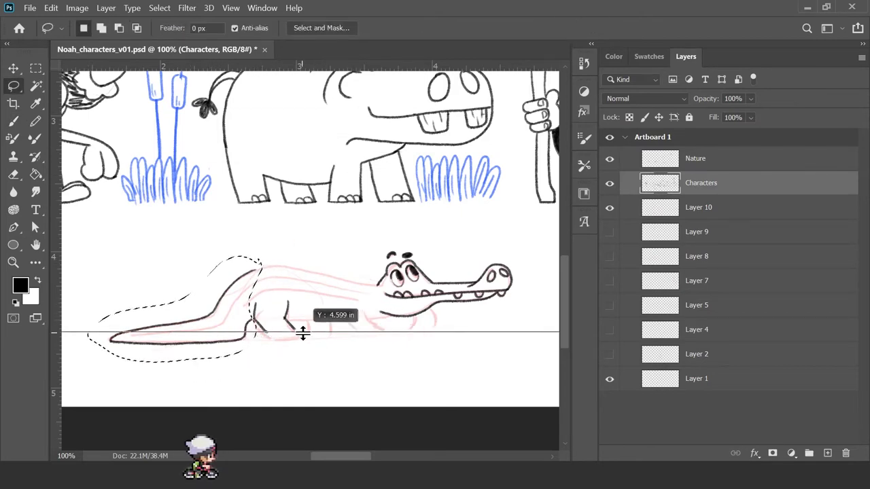
drag(238, 341, 239, 326)
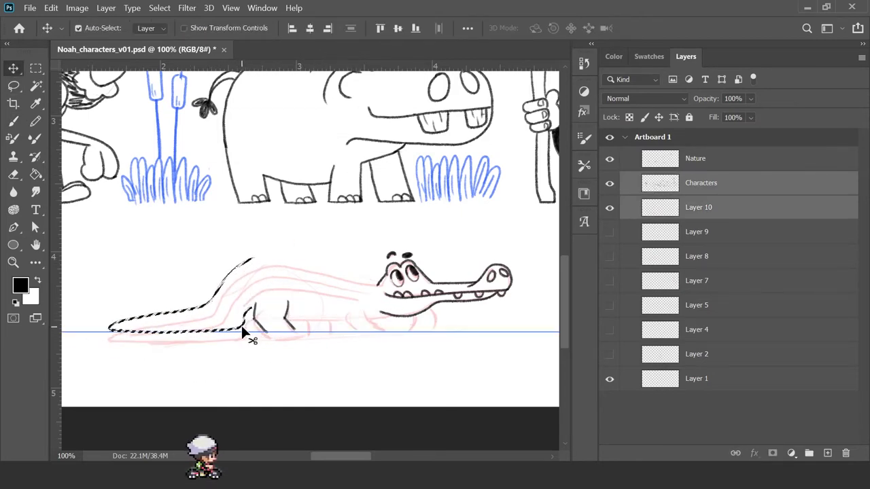
key(ctrl+d)
ctrl+click(245, 319)
Step: Hide the guide, redraw the back line from head to hump, and add a belly line between the legs
ctrl+alt+click(317, 320)
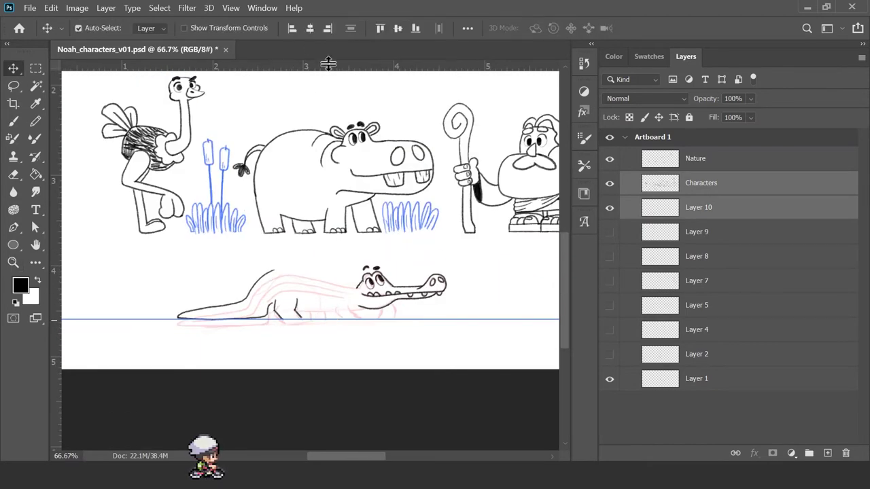
key(ctrl+1)
key(ctrl+h)
key(b)
click(720, 184)
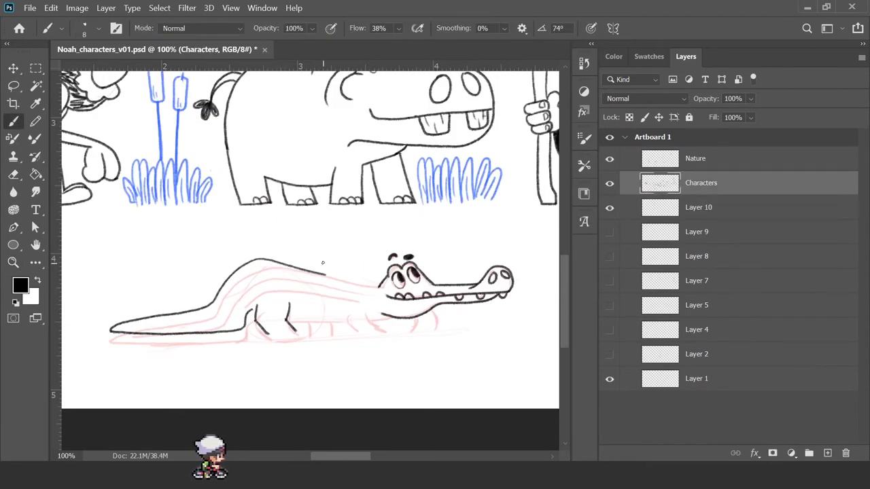
key(ctrl+z)
drag(380, 285, 236, 262)
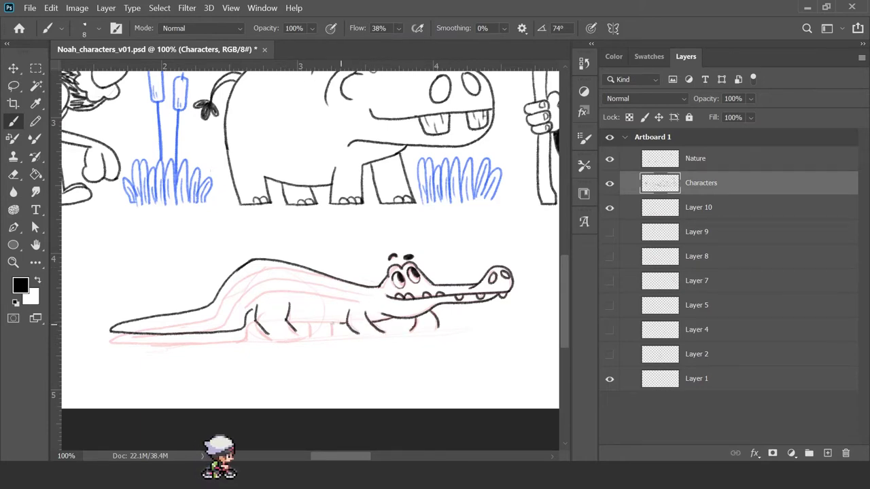
drag(342, 324, 288, 317)
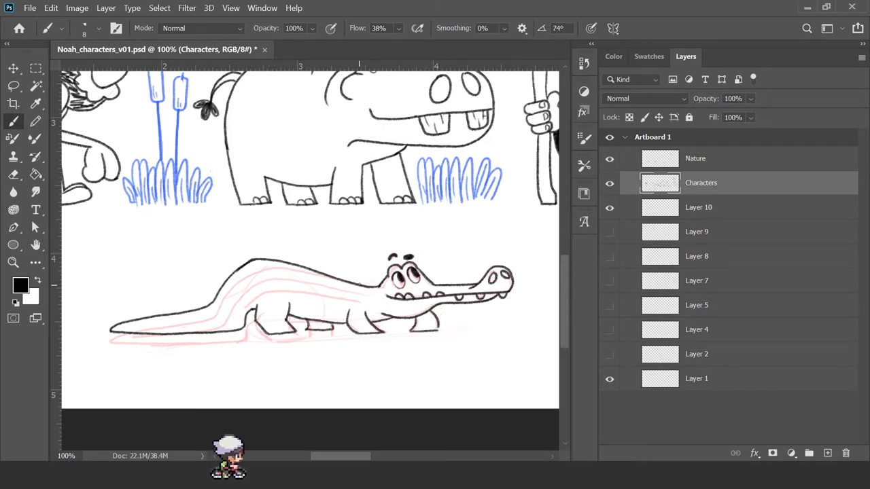
Step: Shift the pink sketch layer to line up under the ink, then erase stray lines on Characters
click(700, 207)
key(v)
drag(245, 289, 269, 279)
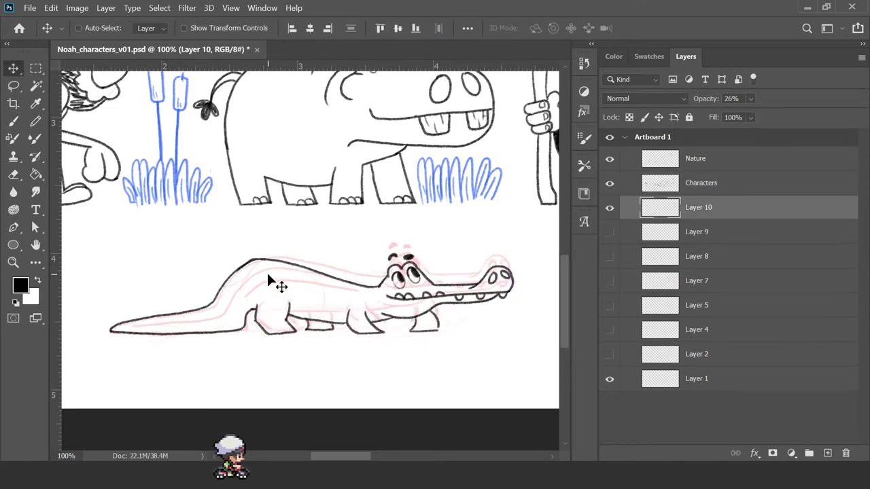
key(b)
key(alt+bracketright)
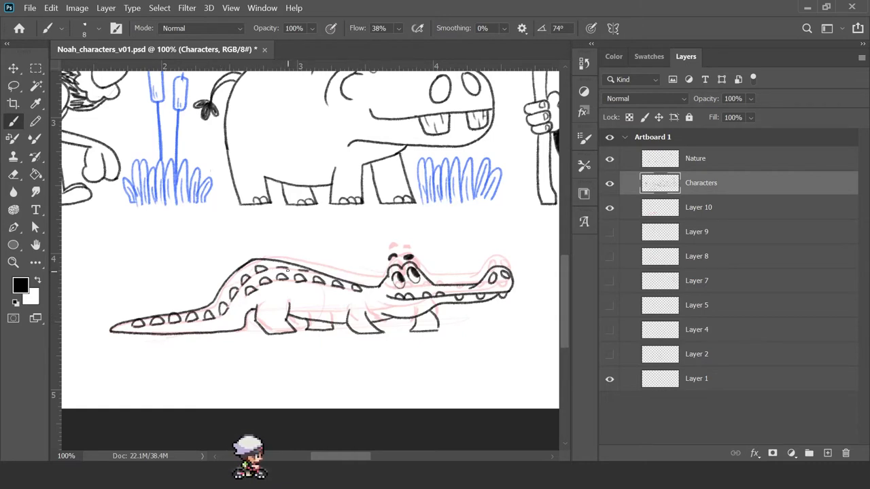
key(e)
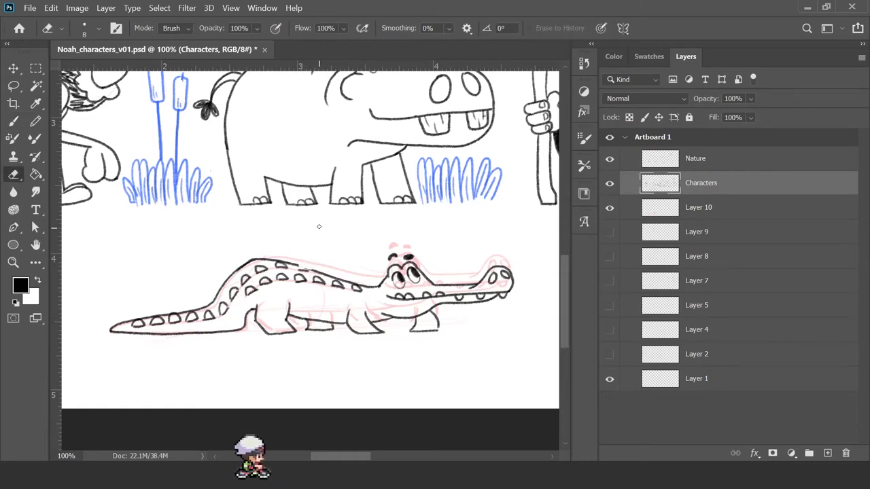
key(b)
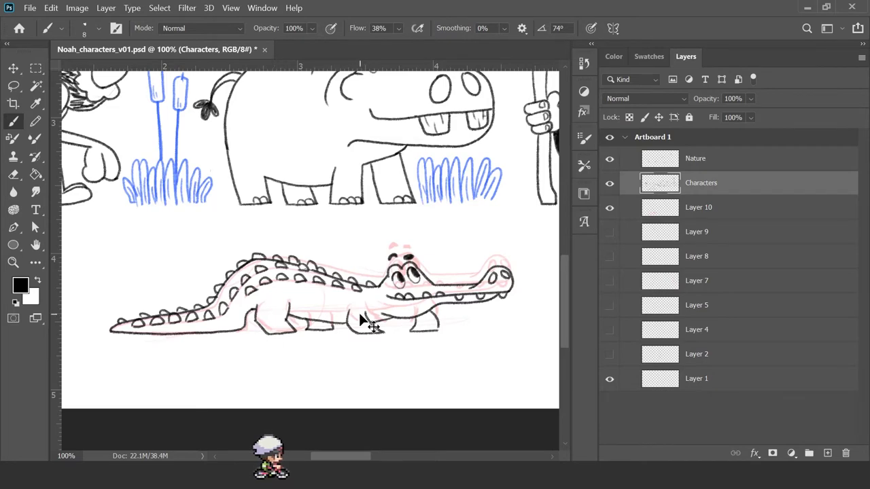
Step: Hide the pink sketch layer, review the sheet, and zoom in on the crocodile's body
key(z)
alt+click(435, 349)
click(609, 207)
alt+click(415, 290)
key(b)
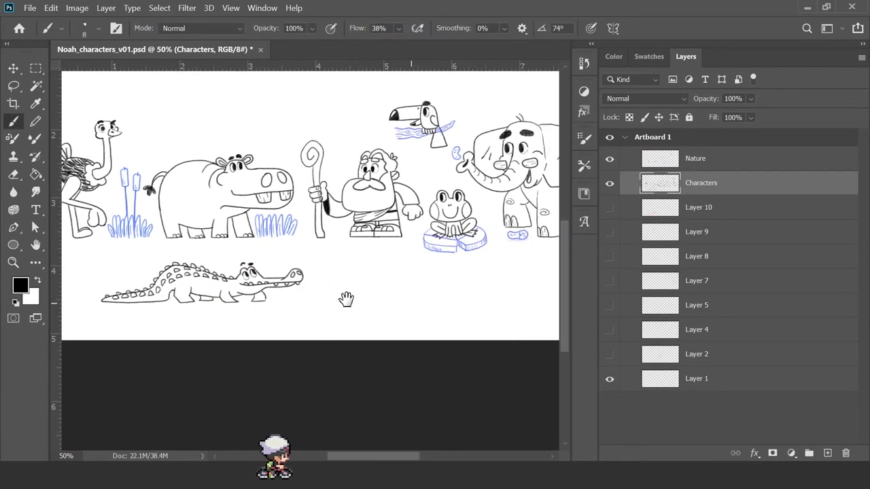
click(257, 339)
click(257, 340)
Step: Draw belly stripes along the underside toward the tail and outline the front leg
drag(274, 319, 270, 343)
mouse_move(300, 325)
mouse_down()
mouse_move(297, 348)
mouse_move(328, 349)
mouse_up()
drag(149, 318, 163, 331)
mouse_move(133, 335)
mouse_down()
mouse_move(161, 338)
mouse_move(120, 371)
mouse_up()
mouse_move(115, 352)
mouse_down()
mouse_move(243, 340)
mouse_move(250, 360)
mouse_move(198, 361)
mouse_up()
drag(265, 338, 285, 345)
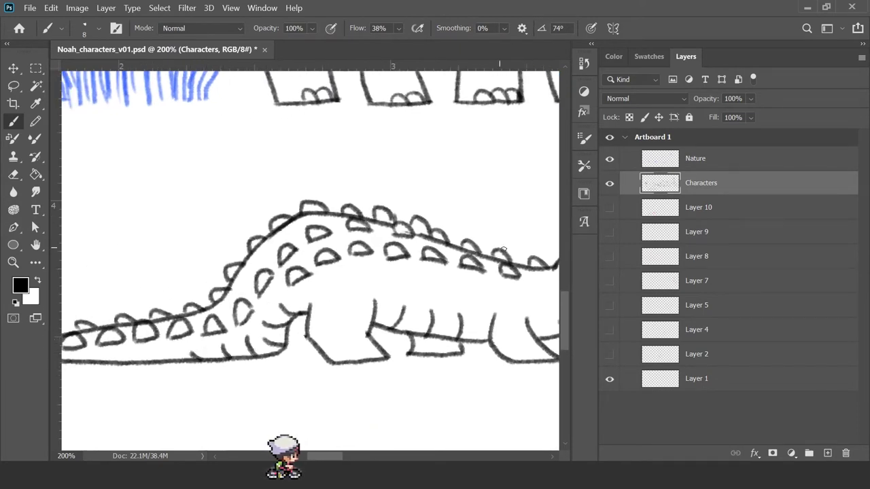
drag(368, 278, 373, 314)
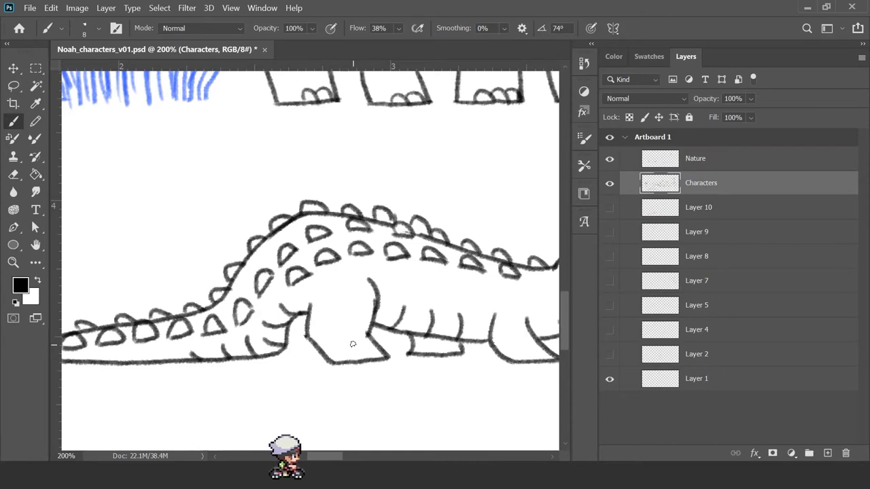
Step: Redraw the foot's bottom edge with toes, erase the old foot line, and restore the missing belly line
drag(353, 343, 405, 336)
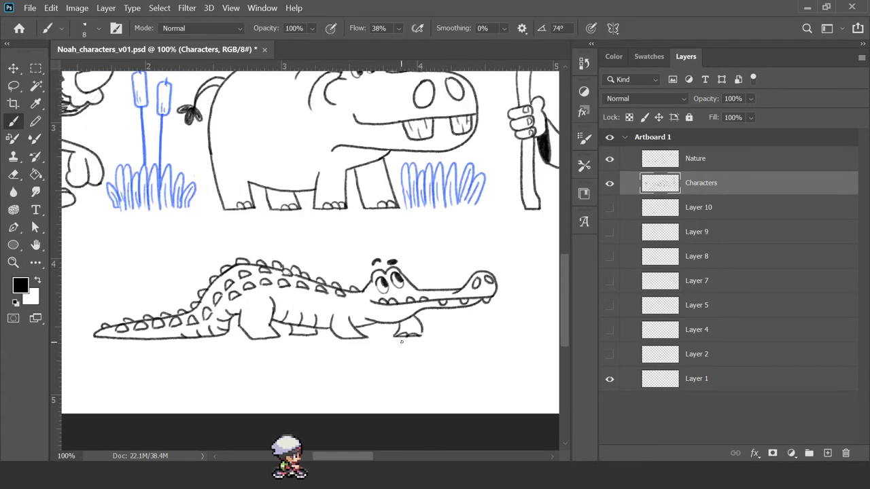
scroll(401, 342, up, 3)
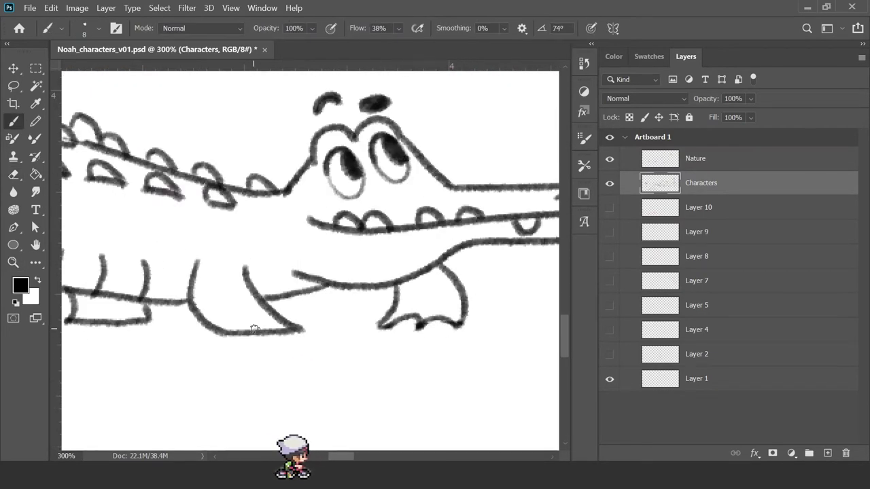
drag(227, 333, 297, 330)
key(e)
drag(231, 332, 492, 355)
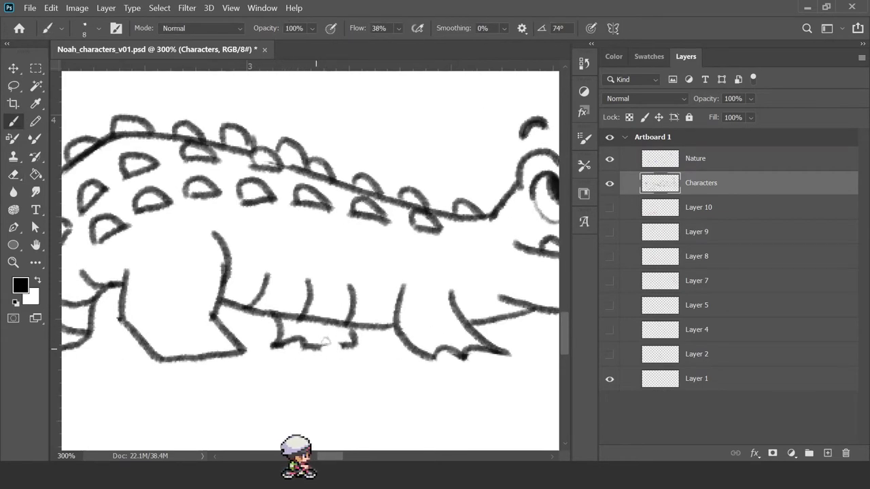
key(e)
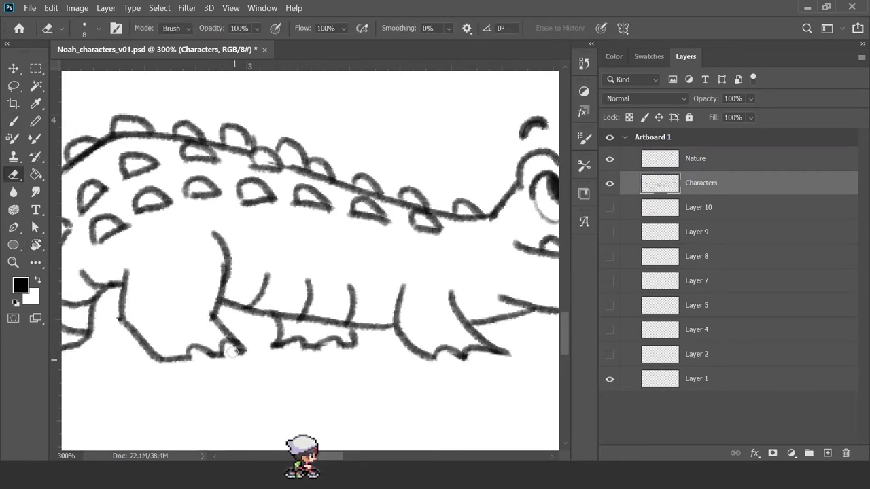
drag(242, 353, 334, 272)
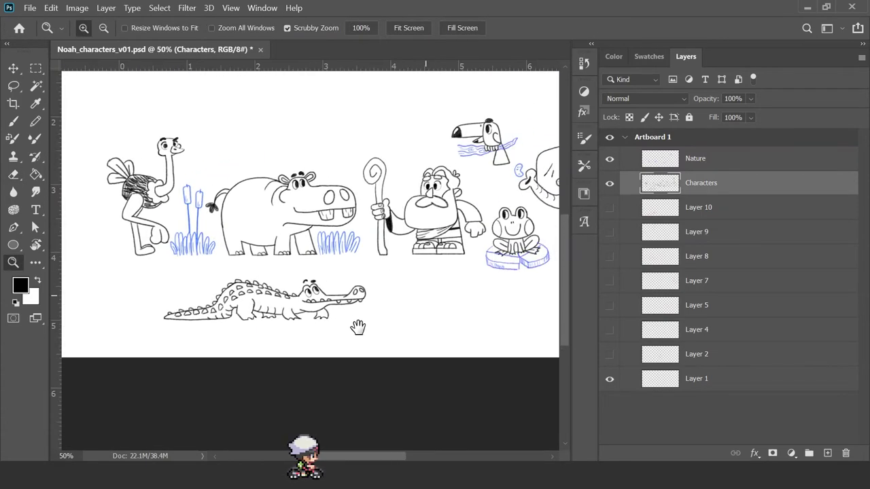
drag(318, 320, 216, 318)
key(b)
drag(227, 270, 328, 314)
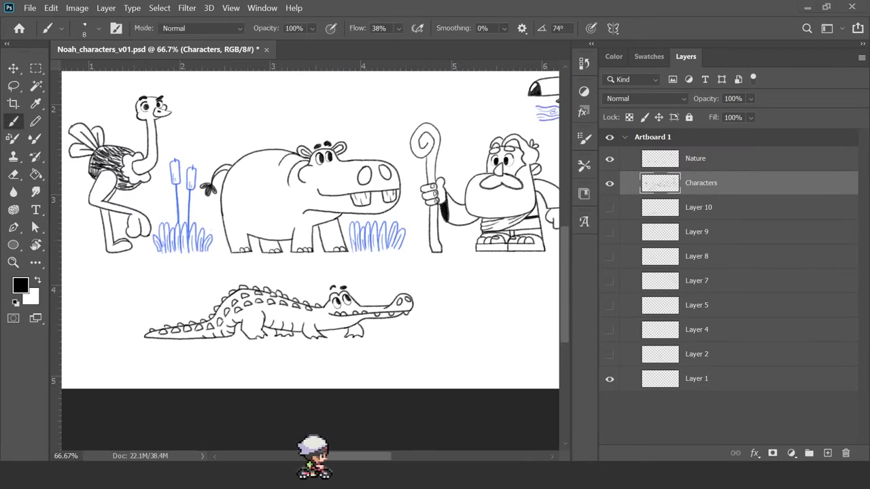
Step: Zoom in on the crocodile and make final eraser touch-ups to the line art
key(z)
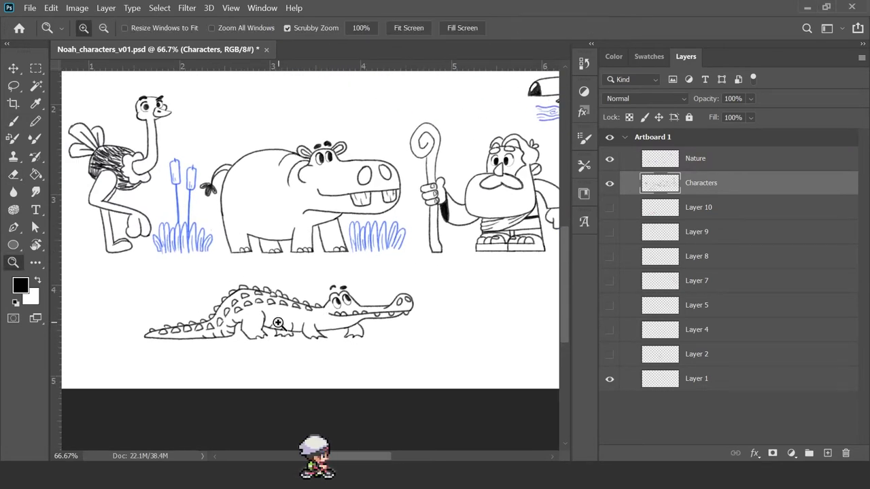
drag(275, 318, 265, 313)
key(e)
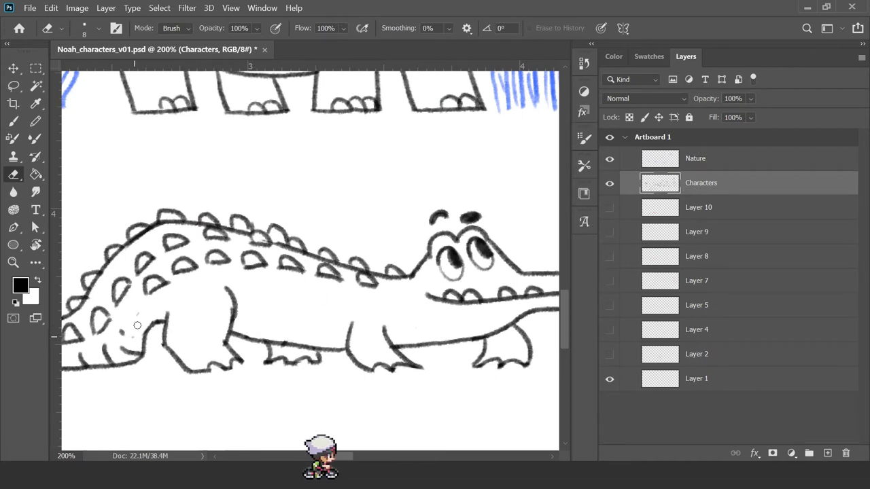
scroll(235, 331, left, 5)
key(b)
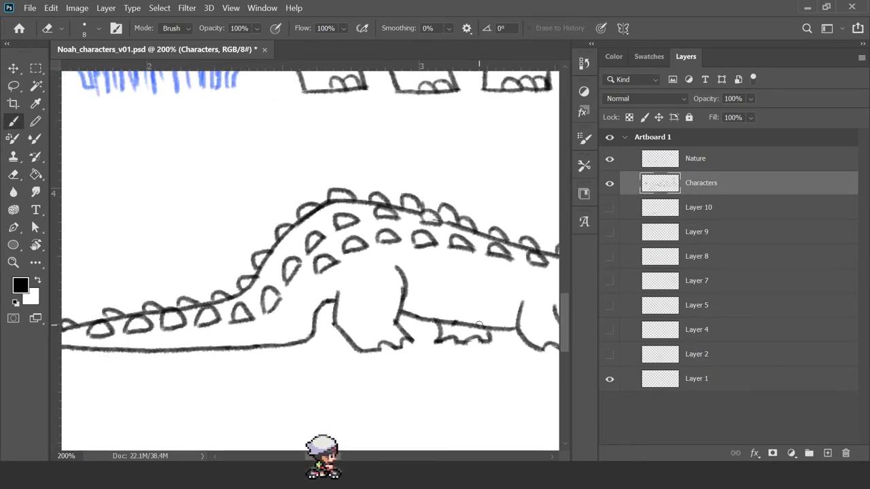
scroll(363, 270, right, 5)
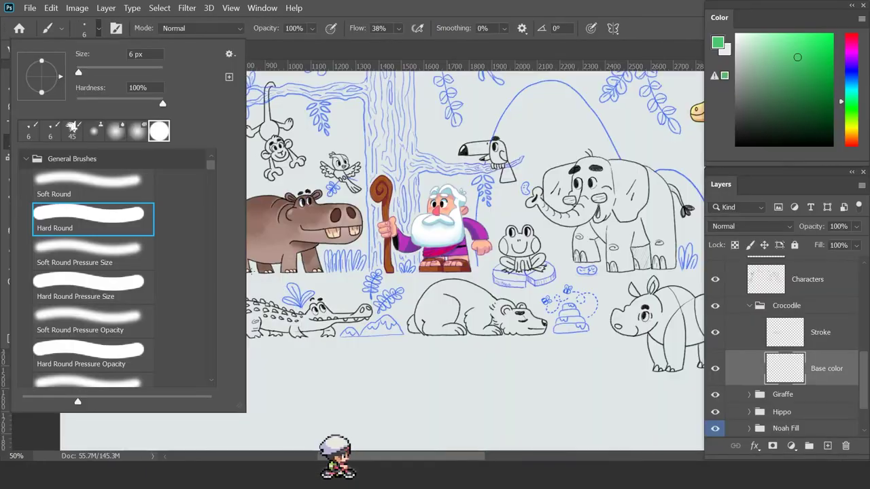
Step: Zoom in on the crocodile's head and paint the snout green with a larger brush
key(Escape)
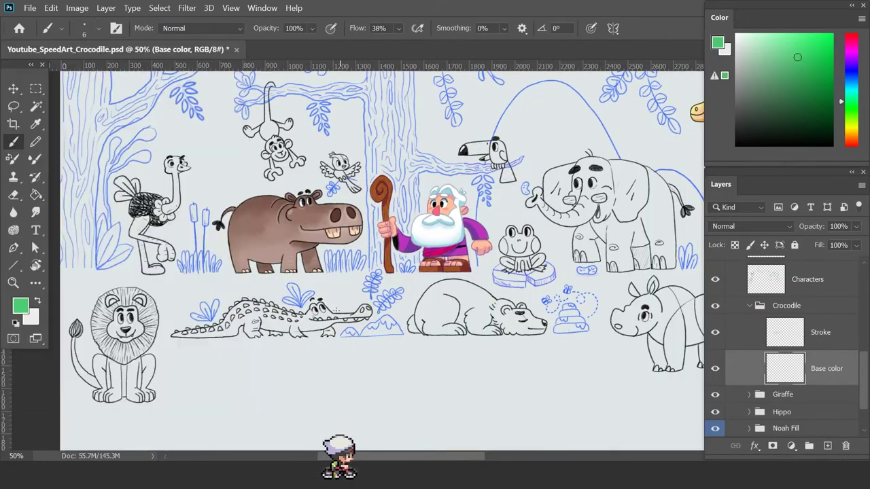
key(z)
click(479, 264)
key(b)
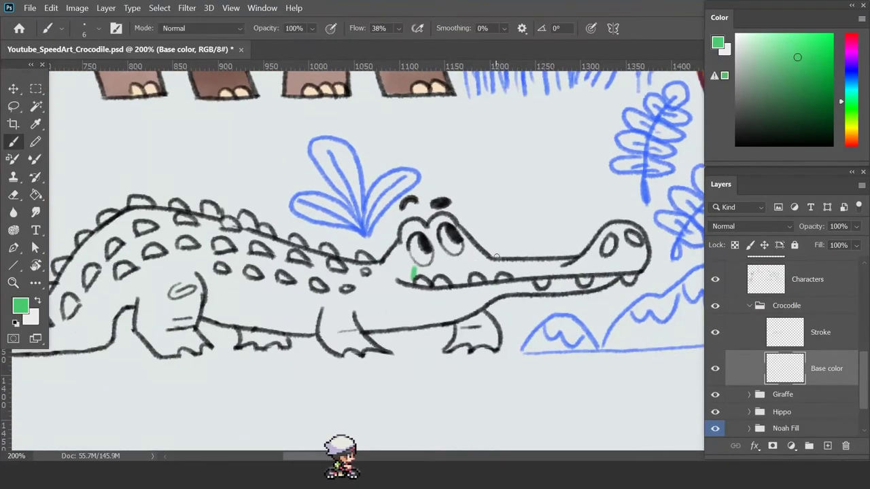
key(bracketright)
drag(623, 234, 589, 259)
mouse_move(607, 226)
mouse_down()
mouse_move(589, 280)
mouse_move(175, 309)
mouse_up()
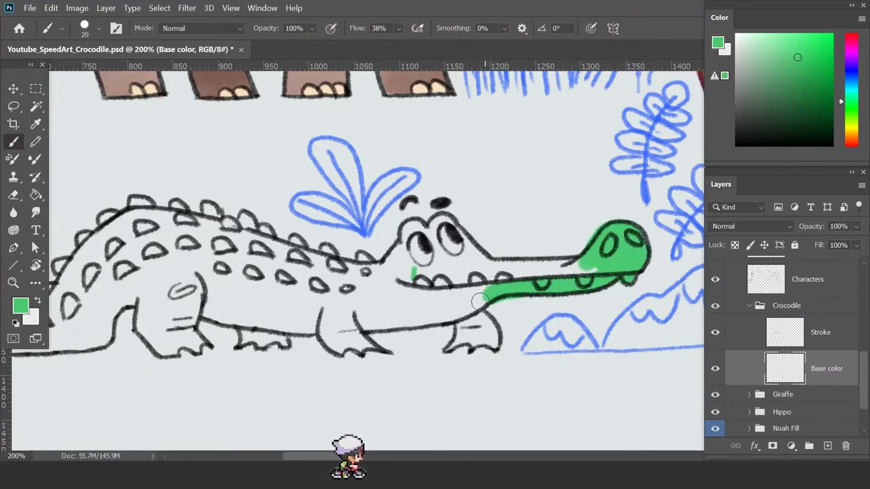
Step: Paint green over the belly, legs, jaw, head, back and under the tail
mouse_move(466, 311)
mouse_down()
mouse_move(465, 330)
mouse_move(487, 339)
mouse_up()
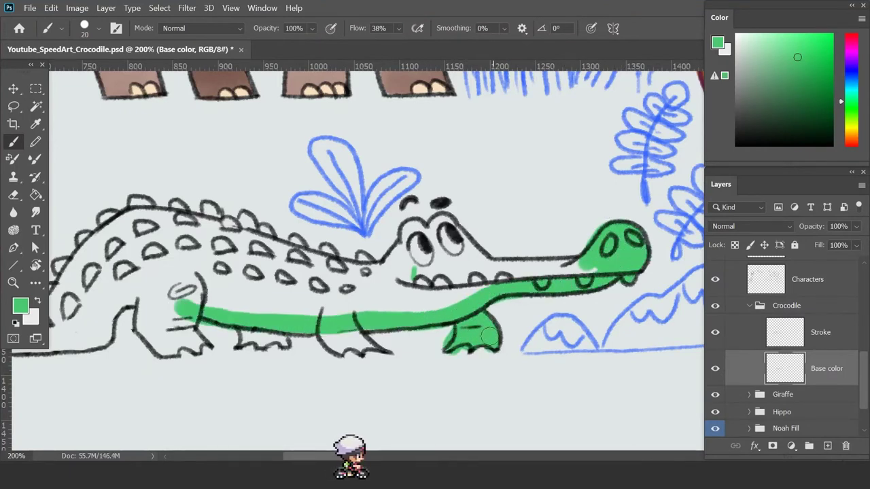
mouse_move(598, 263)
mouse_down()
mouse_move(544, 268)
mouse_move(412, 233)
mouse_move(381, 275)
mouse_move(153, 214)
mouse_move(80, 258)
mouse_up()
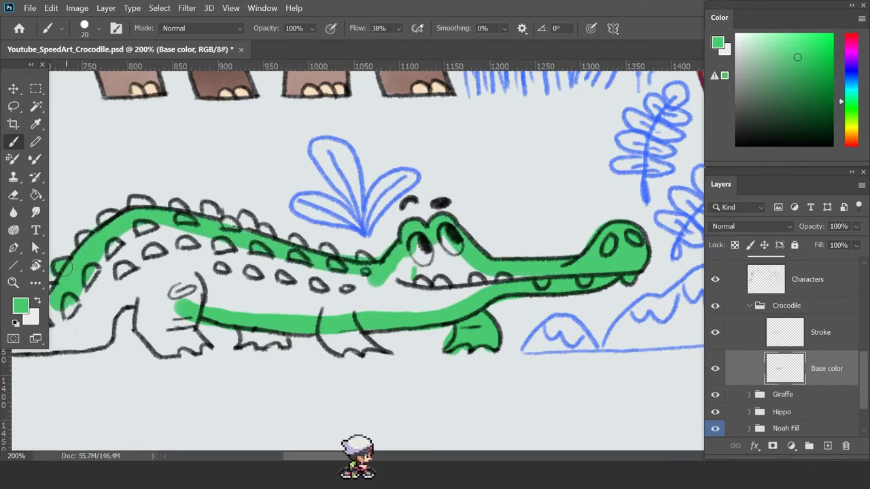
drag(376, 318, 538, 293)
mouse_move(350, 275)
mouse_down()
mouse_move(358, 307)
mouse_move(319, 261)
mouse_move(279, 302)
mouse_move(162, 312)
mouse_up()
mouse_move(162, 312)
mouse_down()
mouse_move(288, 310)
mouse_move(262, 302)
mouse_move(197, 316)
mouse_move(369, 295)
mouse_move(388, 252)
mouse_up()
scroll(407, 248, right, 5)
Step: Bucket-fill the body interior green, then brush over the belly, leg and eye gaps
key(g)
click(433, 242)
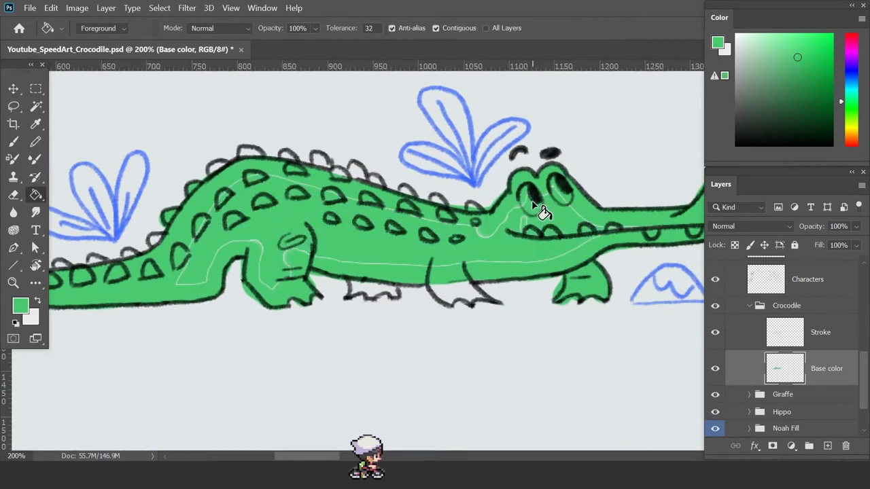
key(b)
mouse_move(179, 280)
mouse_down()
mouse_move(281, 262)
mouse_move(459, 265)
mouse_up()
drag(598, 204, 602, 225)
scroll(602, 224, right, 3)
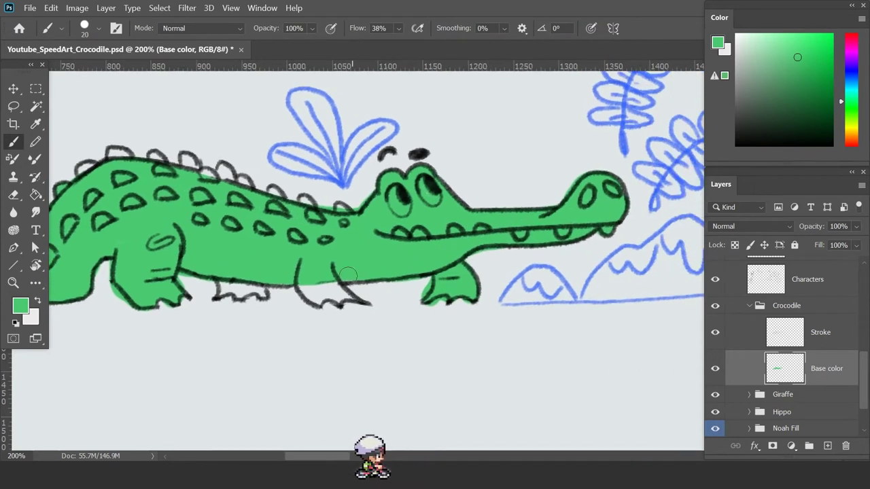
Step: With a smaller brush, paint the three unfilled back spikes green
key(bracketleft)
key(bracketleft)
key(bracketleft)
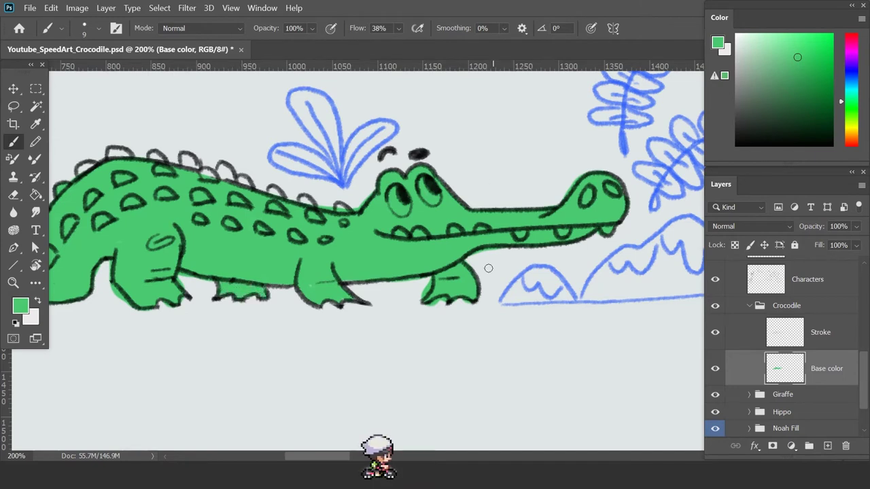
key(e)
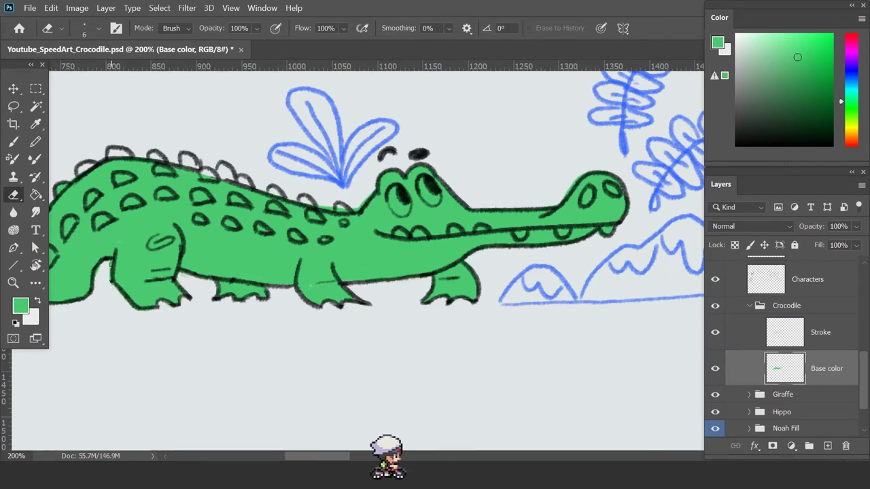
mouse_move(102, 272)
mouse_down()
mouse_move(320, 245)
mouse_move(399, 255)
mouse_up()
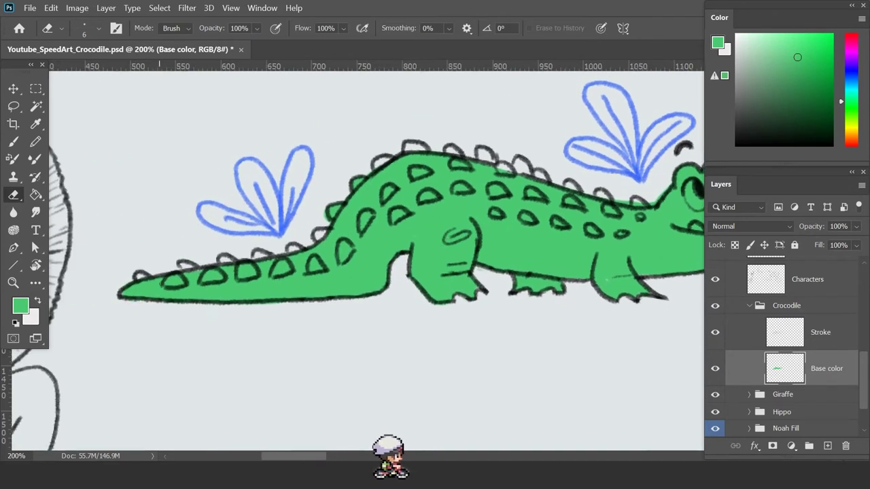
key(b)
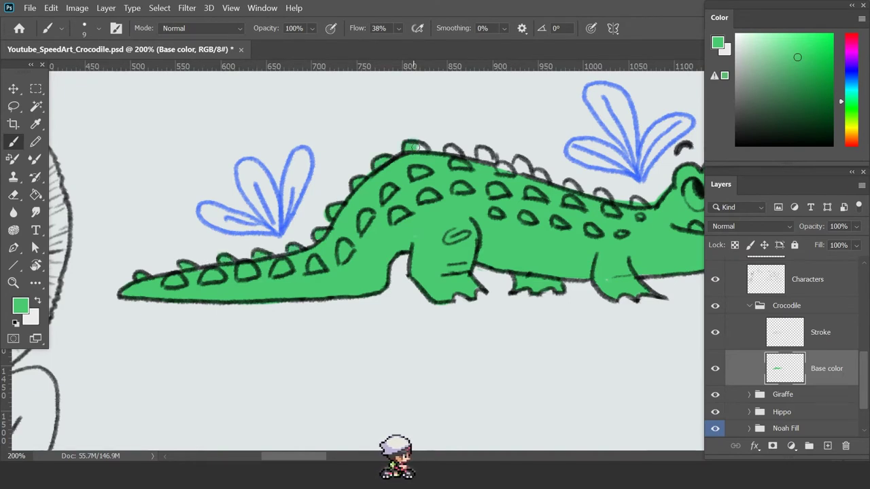
drag(416, 146, 363, 238)
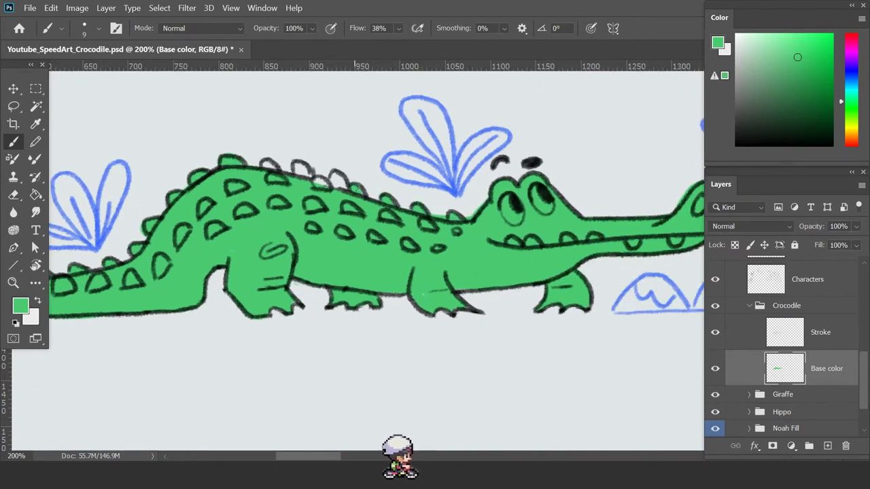
mouse_move(317, 178)
mouse_down()
mouse_move(326, 184)
mouse_move(276, 172)
mouse_up()
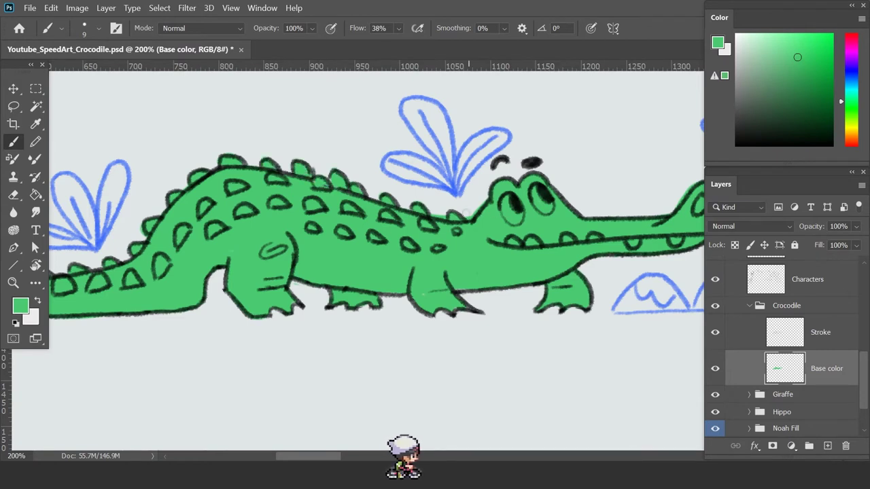
Step: Check the snout edges and zoom out to review the whole green crocodile
key(e)
drag(590, 212, 416, 189)
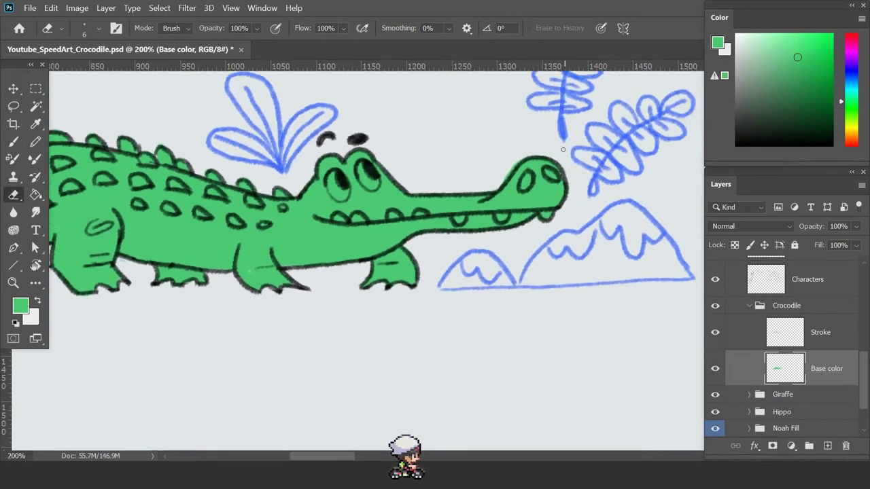
key(b)
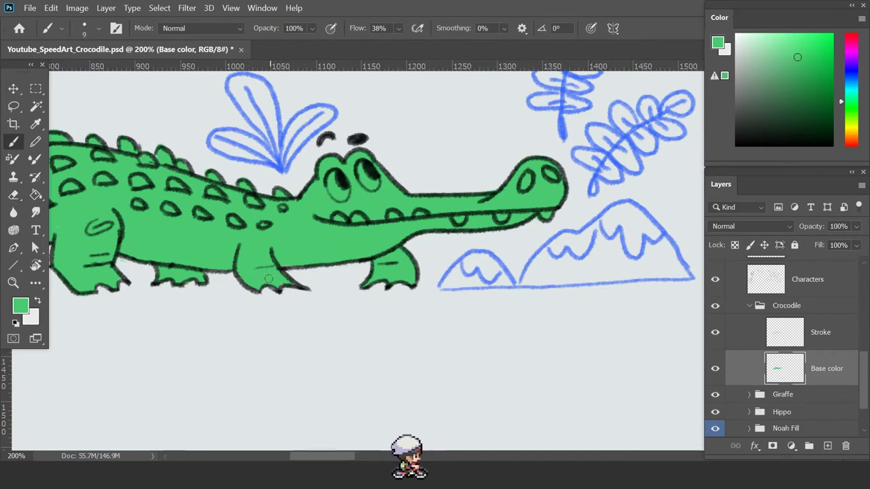
drag(467, 241, 378, 301)
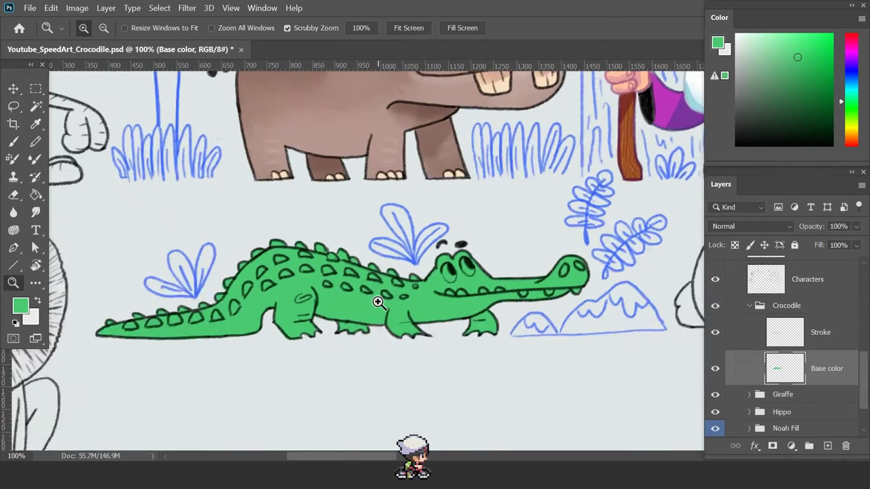
key(i)
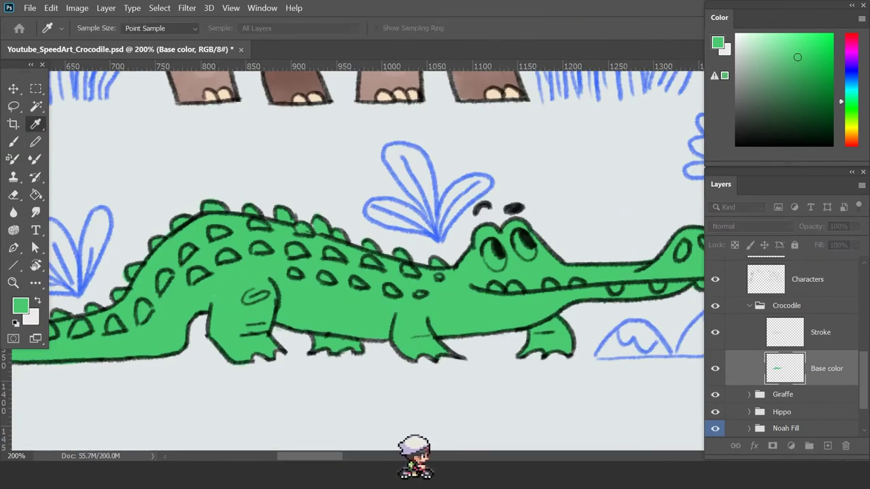
key(ctrl+u)
Step: Colorize the base green with more saturation and slightly higher lightness, and apply it
click(324, 199)
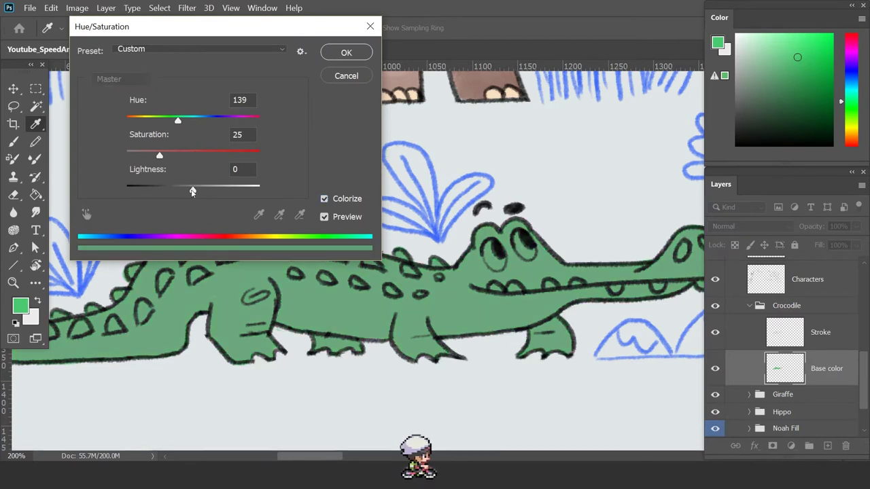
drag(192, 190, 194, 189)
mouse_move(159, 155)
mouse_down()
mouse_move(212, 156)
mouse_move(192, 167)
mouse_up()
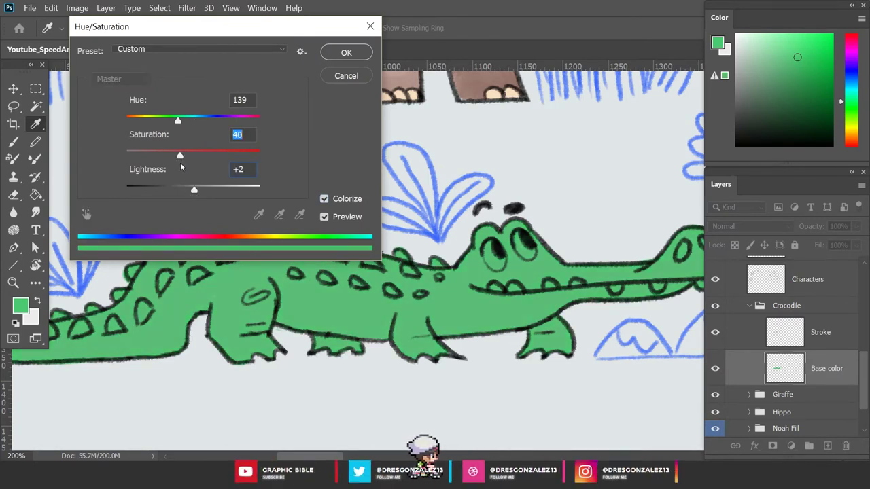
key(Tab)
key(Return)
Step: Zoom out and add a new empty layer above the base colour
key(b)
key(z)
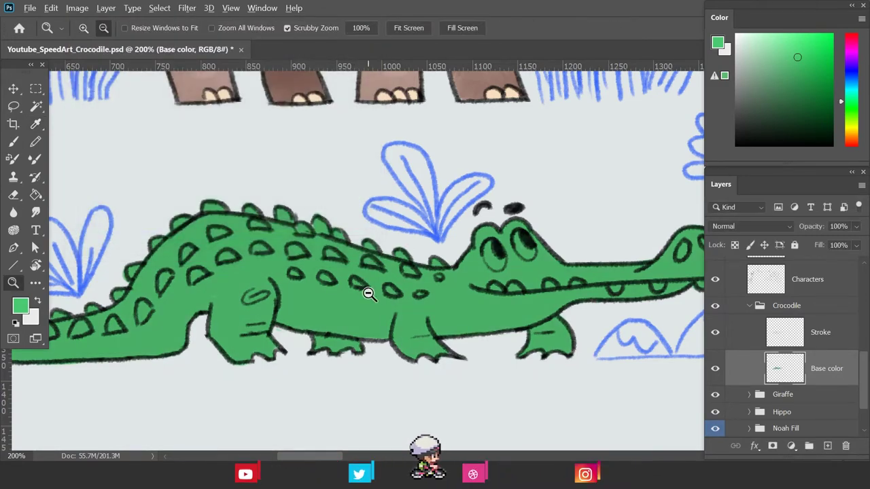
alt+click(365, 290)
key(b)
click(827, 446)
Step: Clip the new layer to the crocodile's base colour and zoom in on the crocodile
key(ctrl+0)
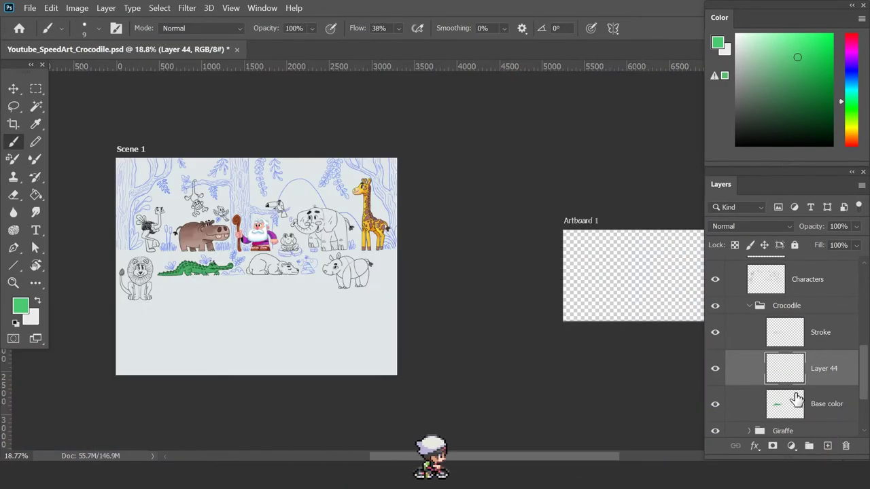
alt+click(786, 385)
key(z)
click(160, 284)
click(160, 284)
click(160, 284)
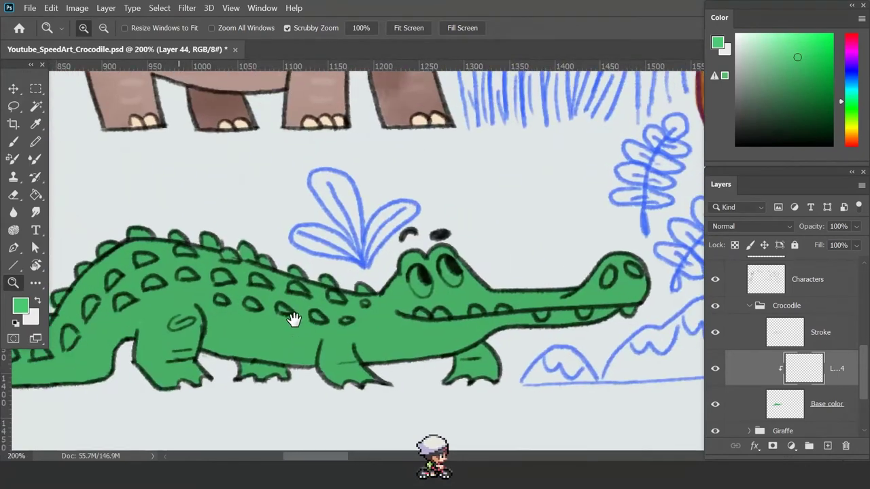
Step: Paint both of the crocodile's eyes golden yellow
click(851, 128)
click(818, 44)
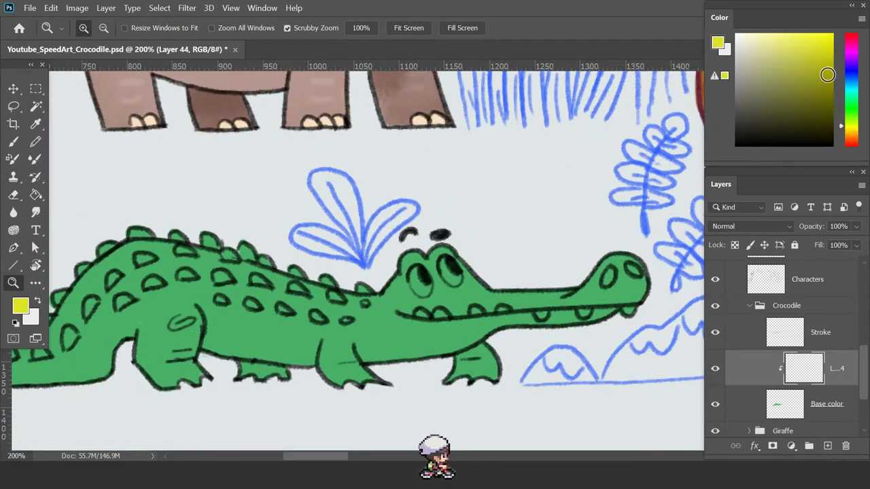
key(i)
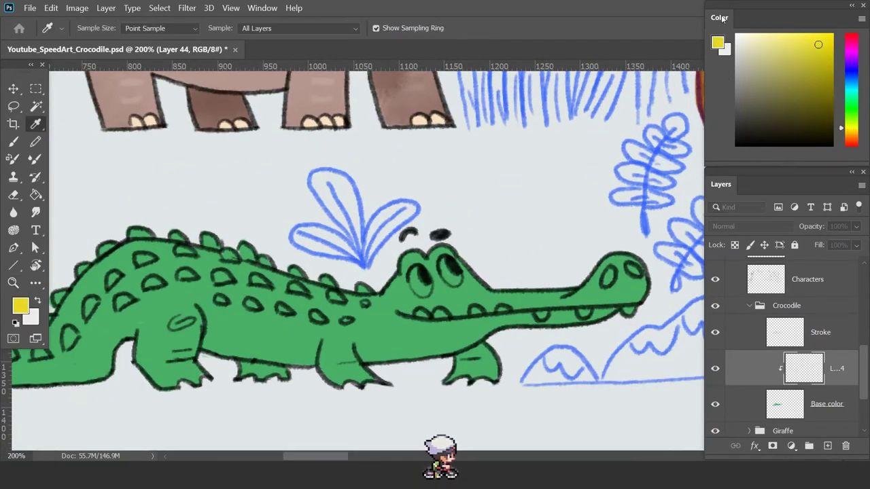
click(717, 43)
click(353, 268)
click(307, 116)
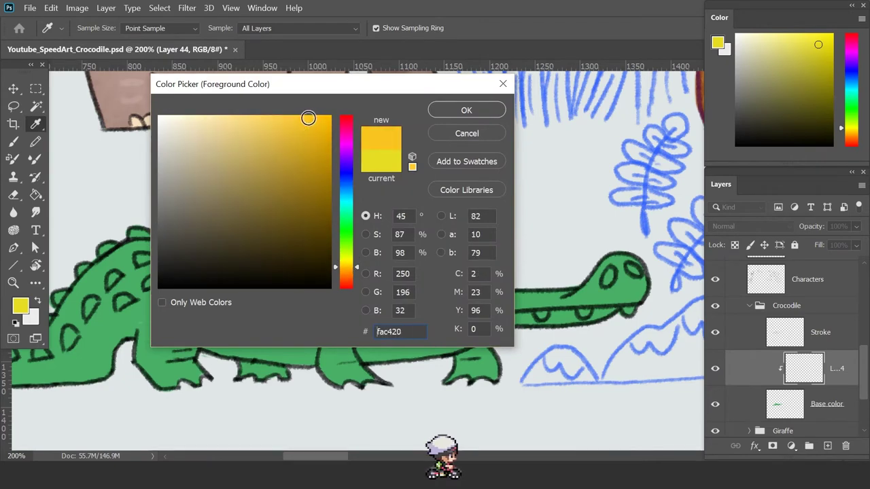
key(Return)
ctrl+click(427, 296)
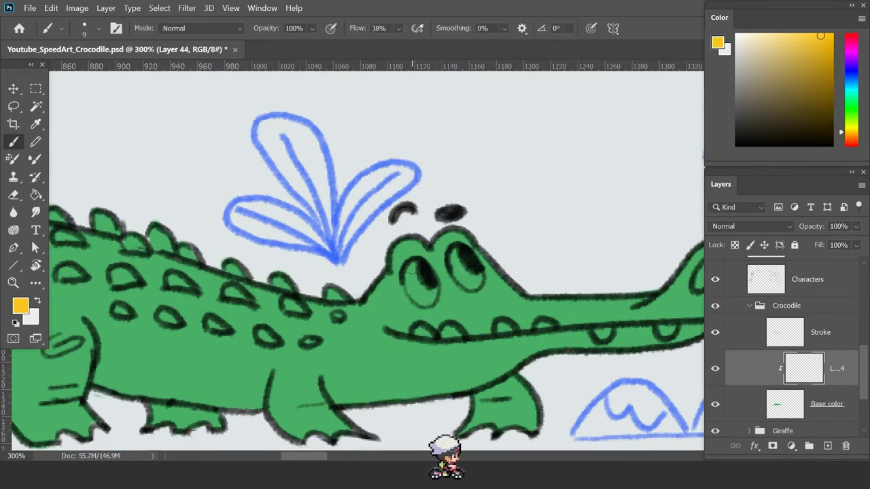
drag(411, 270, 426, 294)
drag(457, 253, 468, 278)
Step: Select the eyes, shade their lower parts orange (f9a825), and pick a darker orange
key(w)
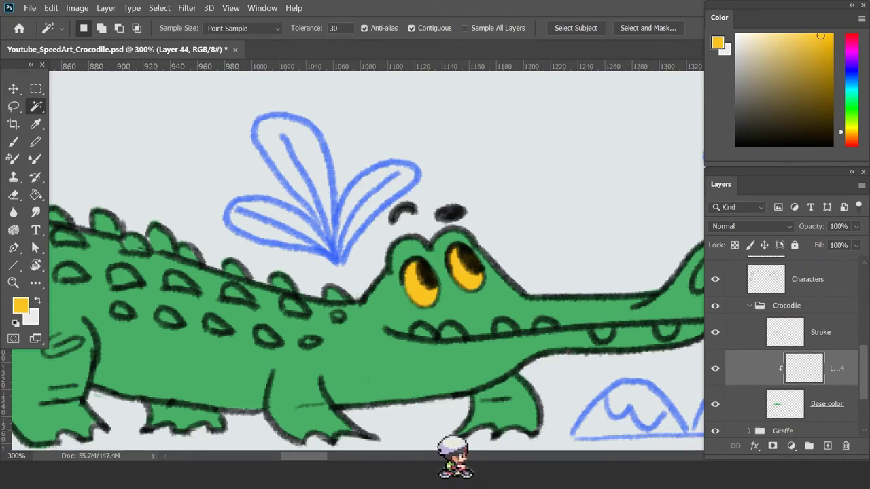
click(716, 43)
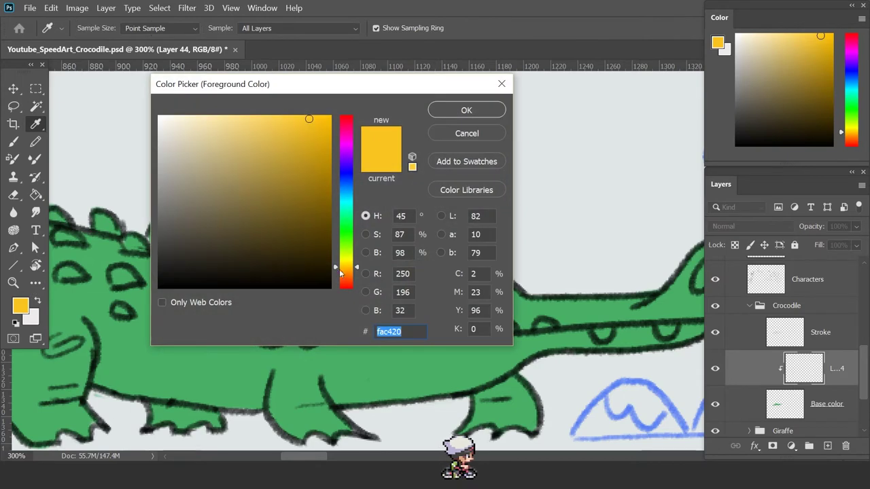
text(f9a825)
click(464, 109)
click(392, 223)
key(b)
drag(404, 285, 435, 302)
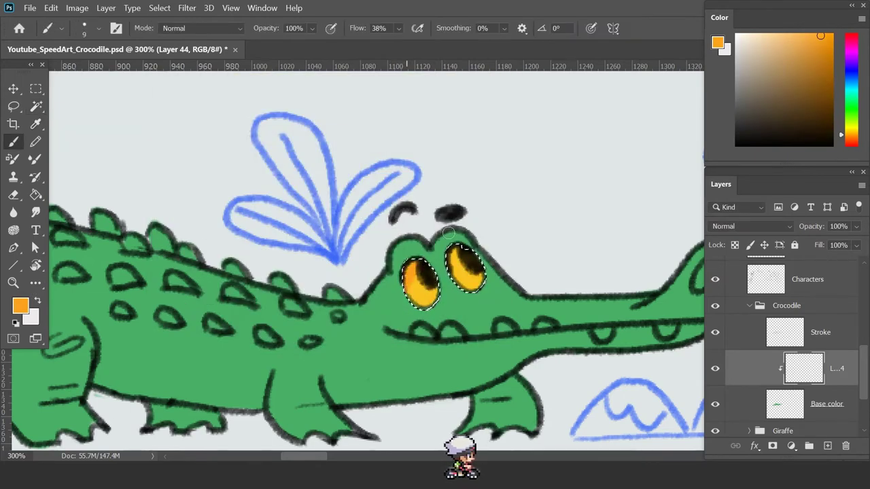
drag(452, 272, 479, 285)
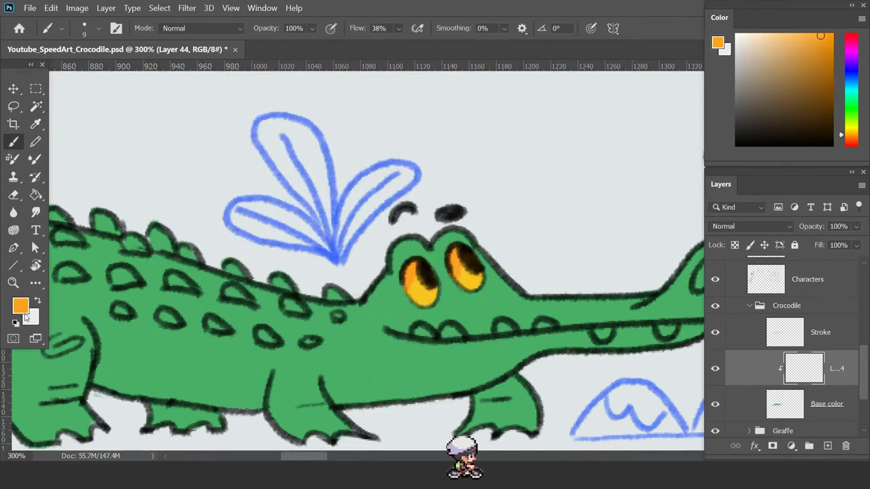
click(21, 307)
click(309, 132)
click(464, 108)
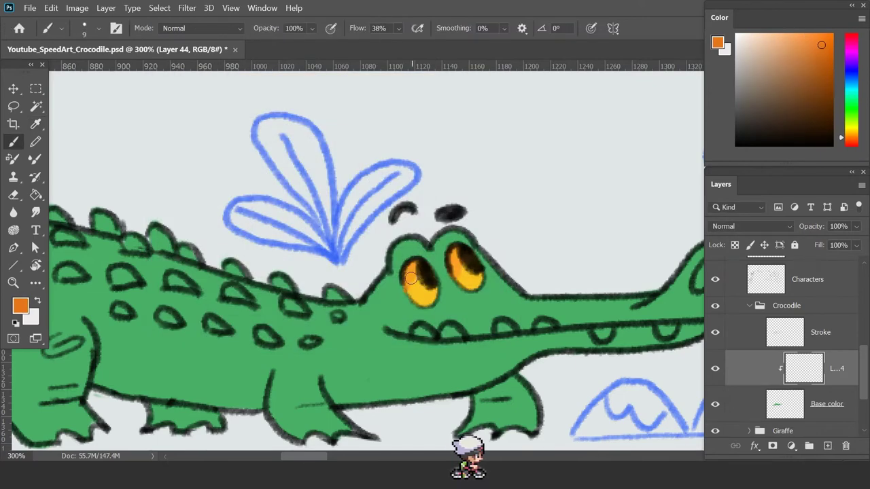
Step: Bring the head and snout into view and add a new layer clipped to Layer 44
key(e)
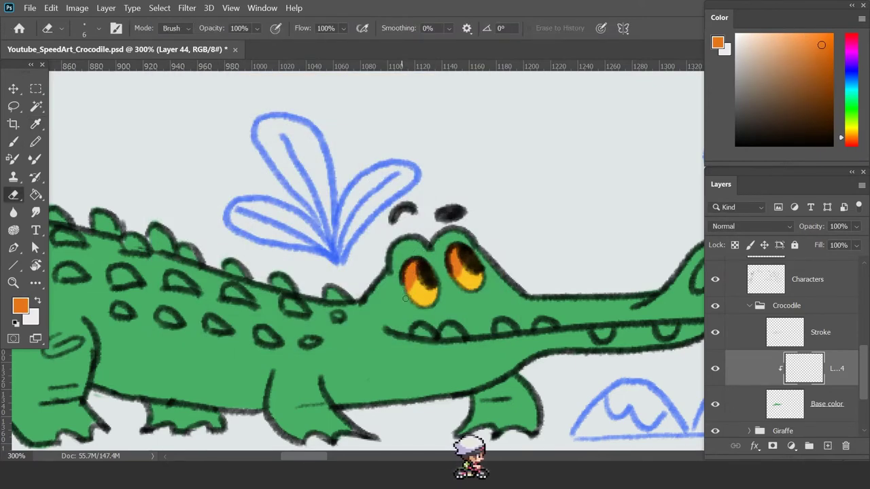
scroll(461, 250, down, 5)
scroll(544, 247, down, 2)
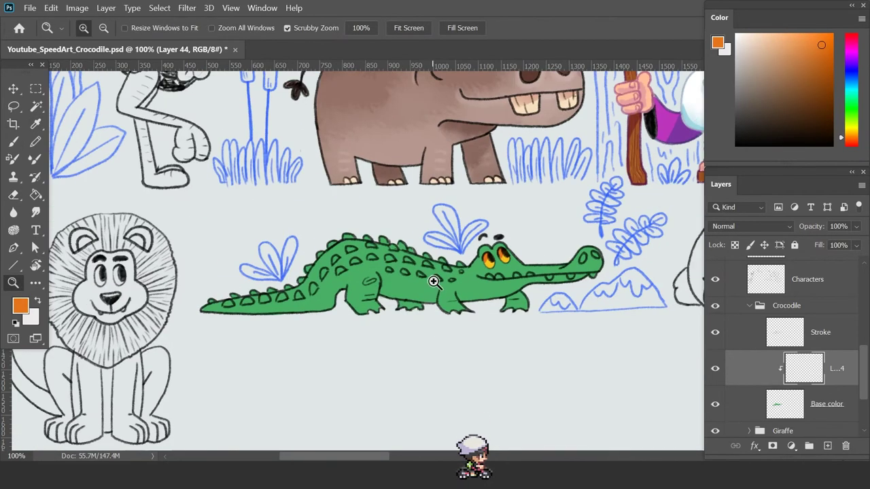
scroll(530, 258, up, 4)
drag(496, 299, 381, 313)
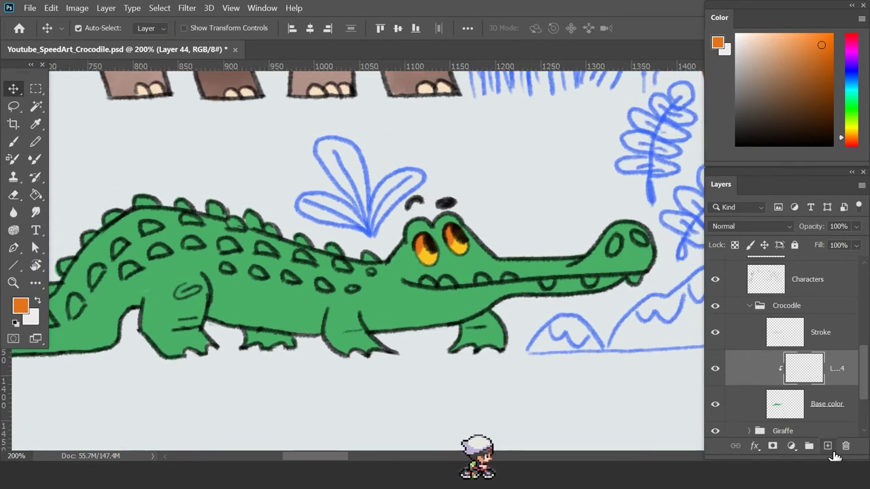
click(826, 446)
alt+click(788, 385)
Step: Sample a light peach colour for the teeth and work on the new clipped layer at the snout
key(i)
click(426, 88)
key(b)
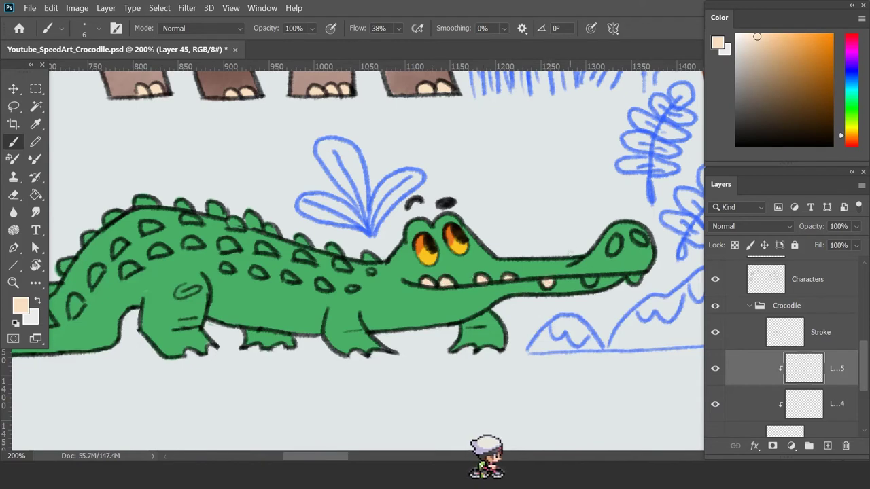
drag(590, 283, 476, 279)
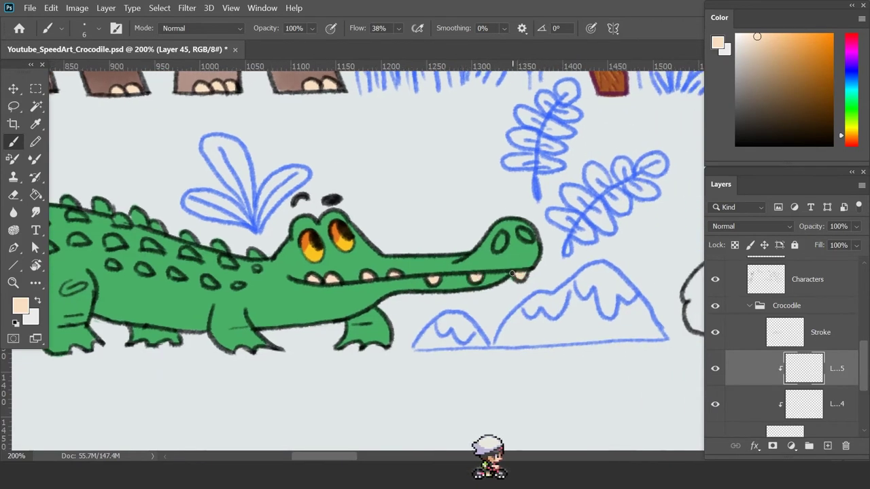
click(791, 428)
click(784, 348)
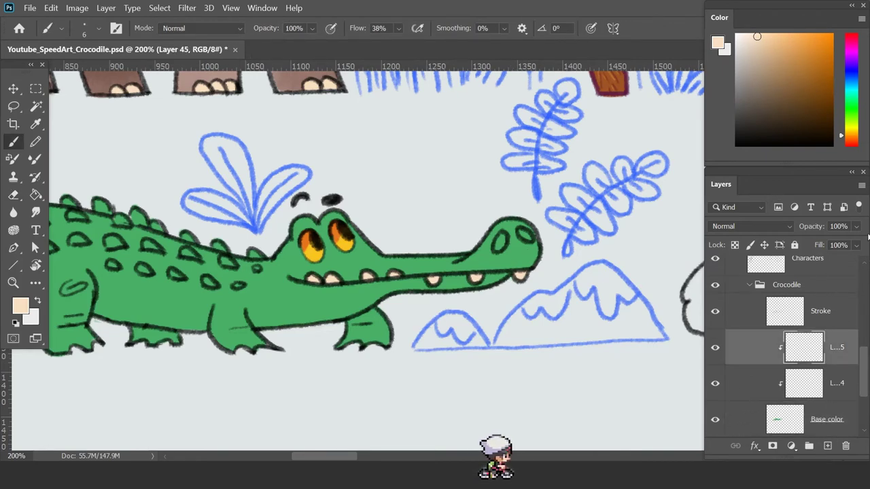
Step: Set the Layers panel to the largest thumbnail size and re-zoom on the crocodile
click(863, 186)
click(798, 458)
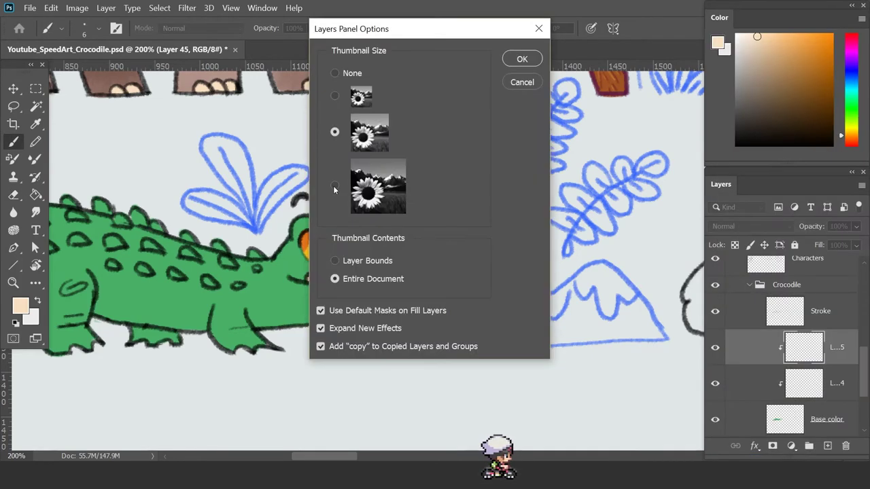
click(522, 59)
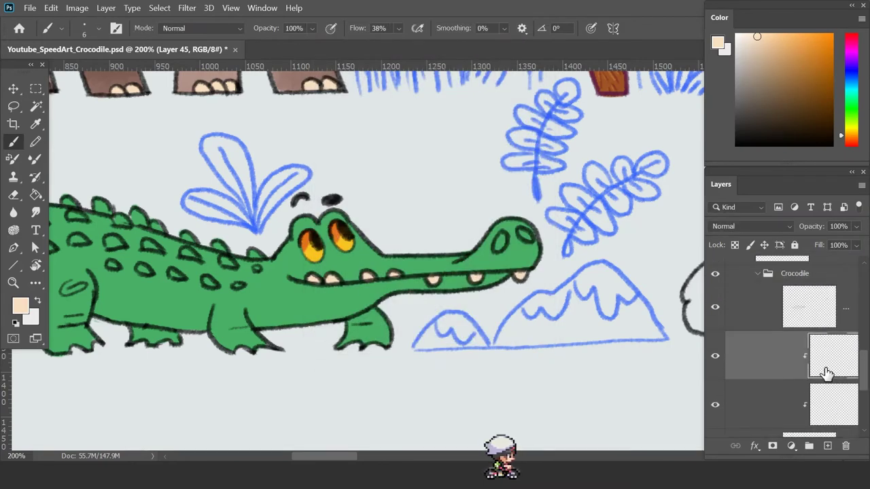
key(z)
alt+click(401, 300)
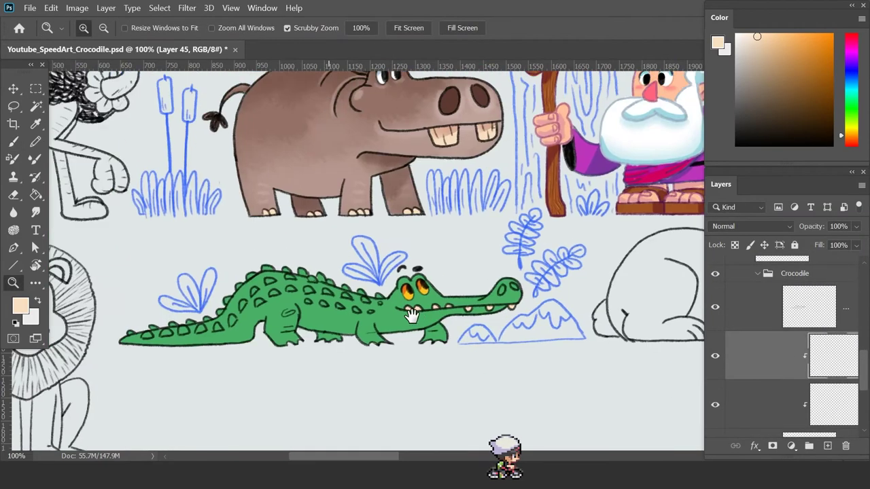
click(405, 303)
Step: Mix a dark teal from the body green on a new layer at the top of the Crocodile group
key(i)
click(438, 367)
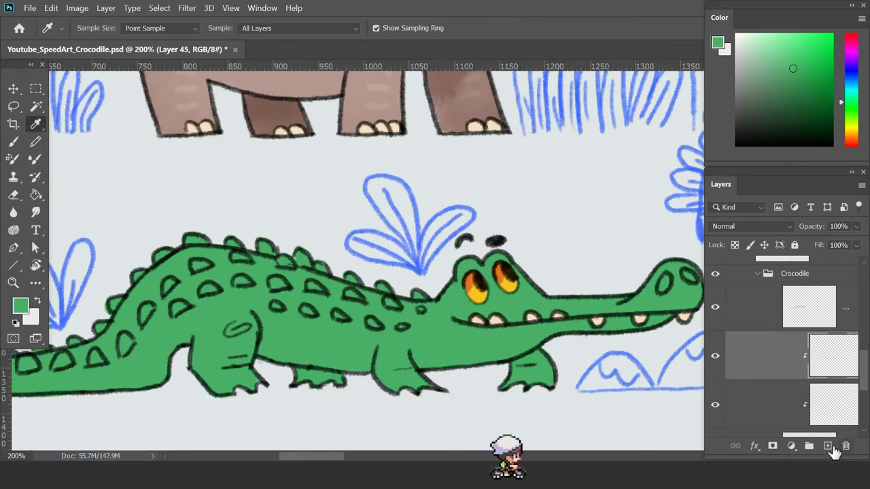
click(827, 446)
click(20, 305)
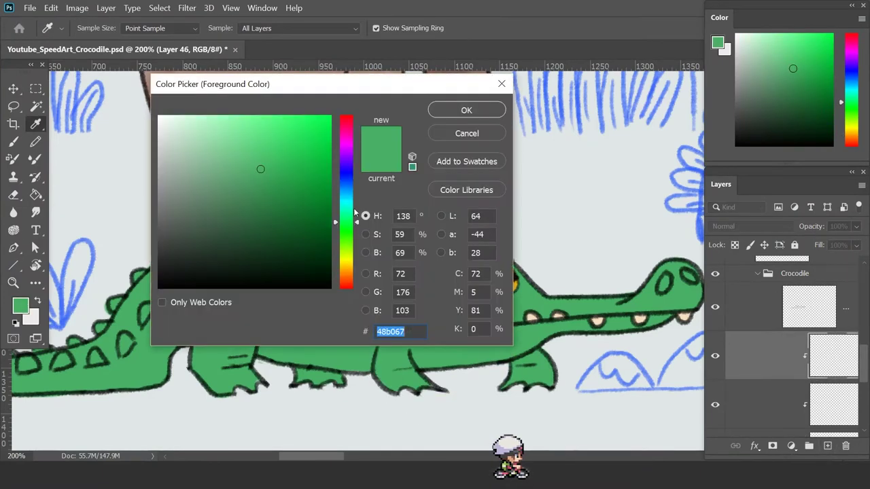
drag(354, 222, 353, 216)
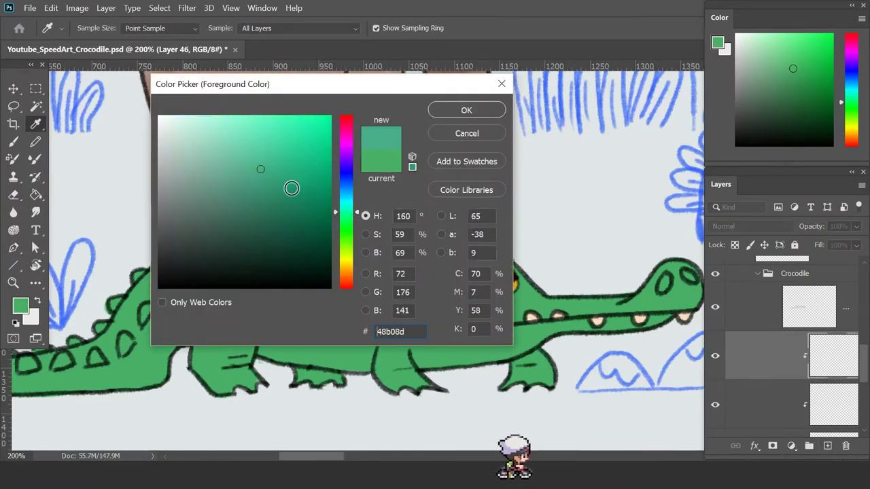
drag(292, 188, 294, 204)
click(466, 111)
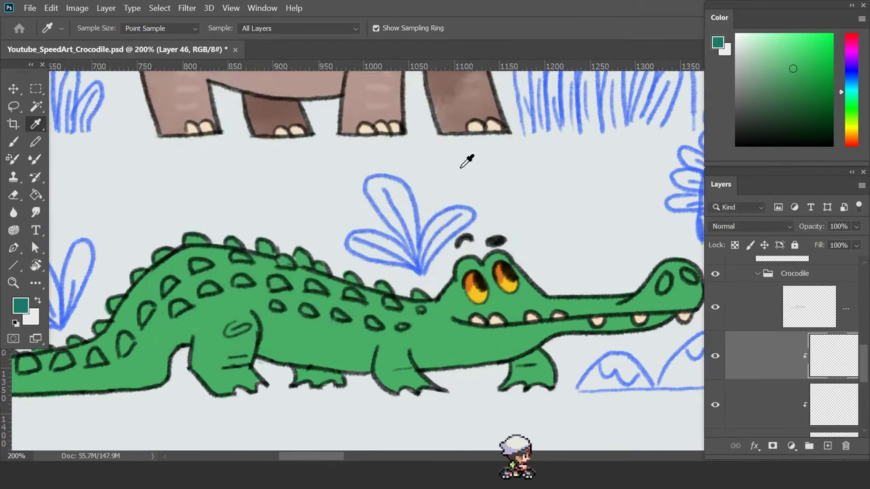
drag(806, 367, 799, 306)
Step: Zoom in on the back, undo stray dabs, and paint the first back spikes teal
key(z)
click(336, 295)
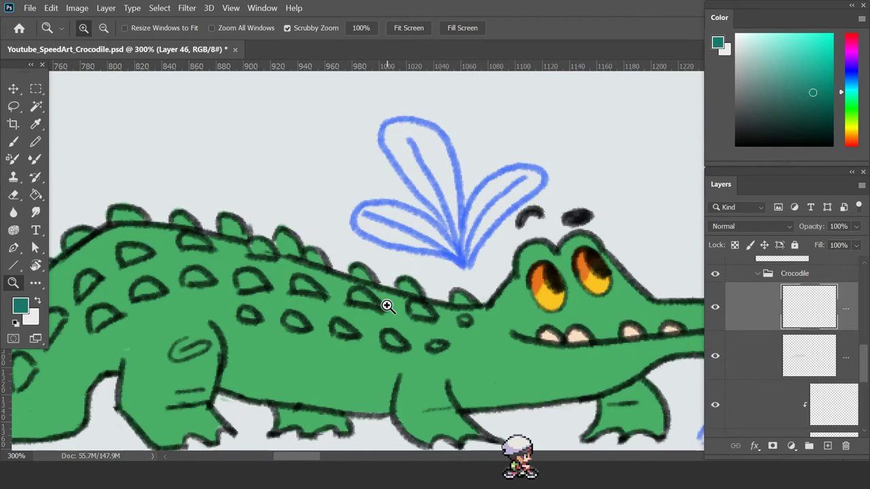
key(b)
key(ctrl+z)
key(l)
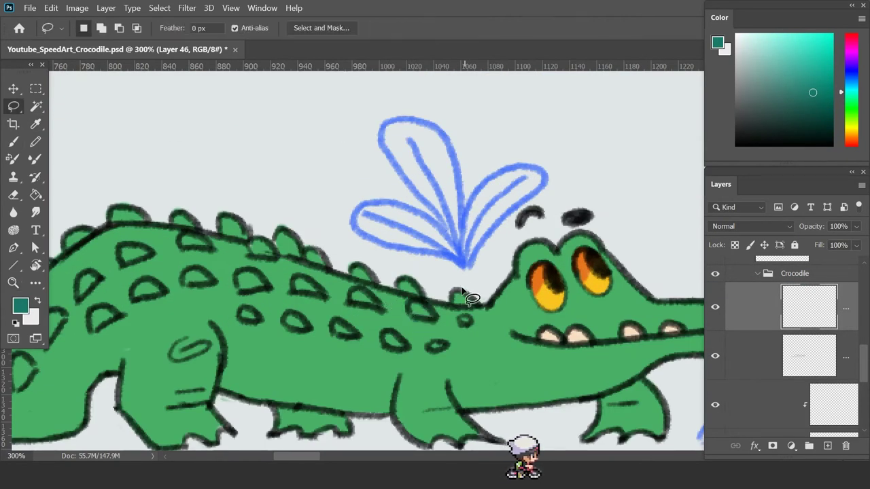
key(ctrl+z)
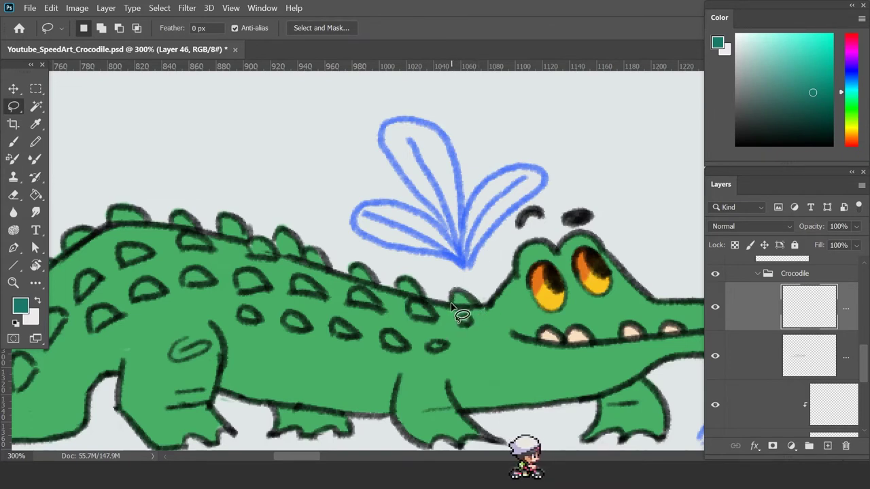
key(b)
mouse_move(473, 310)
mouse_down()
mouse_move(462, 303)
mouse_move(470, 299)
mouse_up()
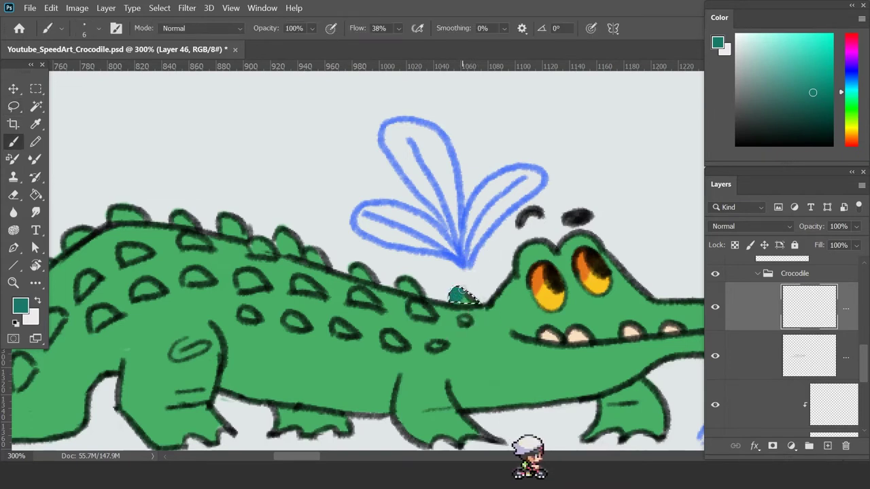
key(l)
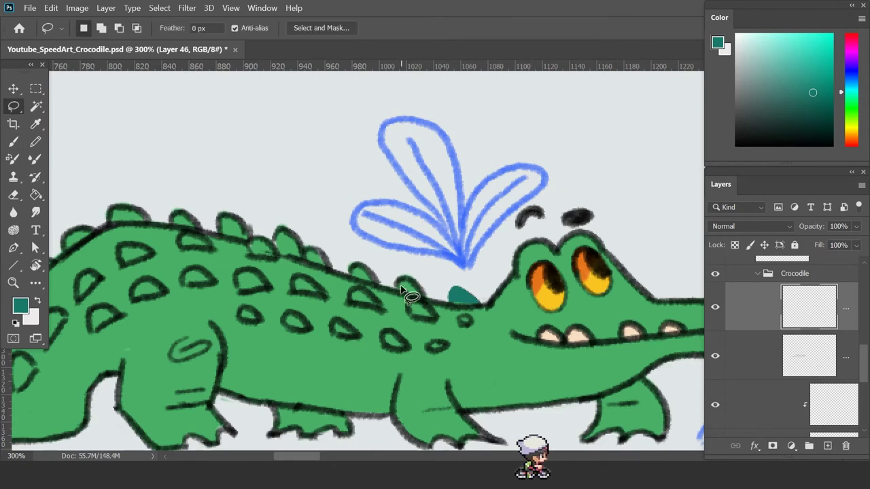
mouse_move(396, 298)
mouse_down()
mouse_move(424, 295)
mouse_move(318, 243)
mouse_up()
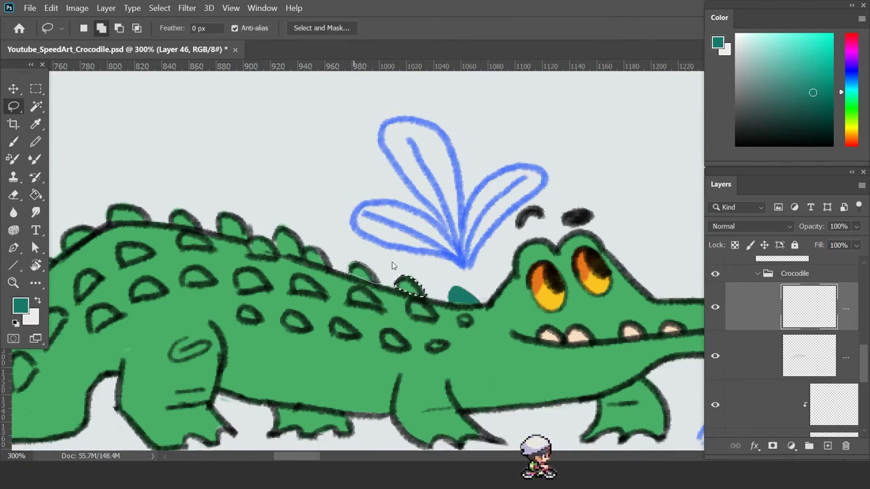
key(b)
drag(407, 285, 365, 272)
Step: Outline and paint the remaining back spikes teal
scroll(377, 276, left, 3)
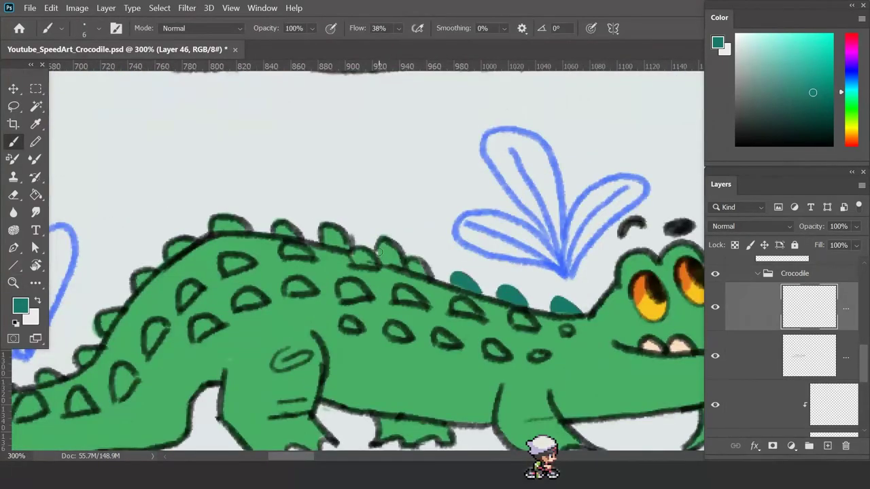
key(l)
drag(379, 235, 377, 239)
key(b)
mouse_move(414, 266)
mouse_down()
mouse_move(393, 245)
mouse_move(425, 269)
mouse_up()
drag(320, 238, 340, 234)
mouse_move(350, 174)
mouse_down()
mouse_move(407, 214)
mouse_move(302, 167)
mouse_move(228, 166)
mouse_up()
drag(225, 214, 252, 224)
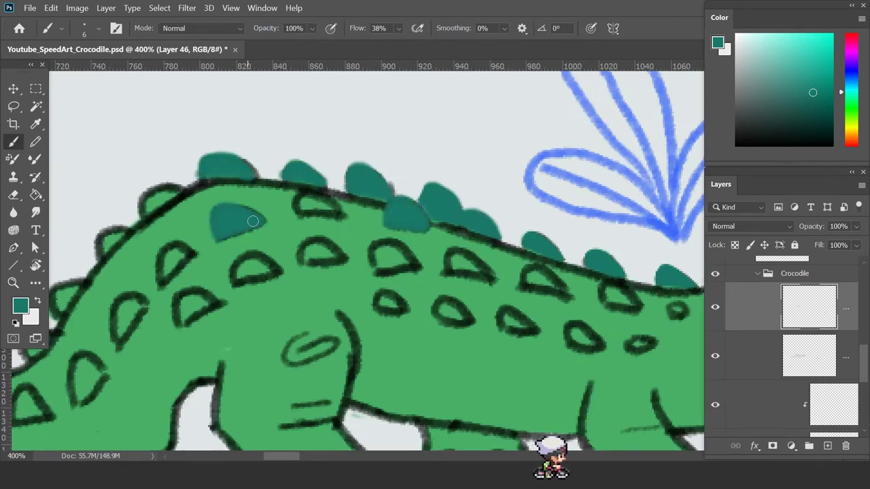
Step: Fill the back scales, scales near the head, and the row of side scales with teal
drag(306, 200, 333, 208)
mouse_move(306, 255)
mouse_down()
mouse_move(409, 271)
mouse_move(468, 264)
mouse_move(318, 244)
mouse_up()
drag(370, 234, 411, 246)
drag(445, 250, 533, 275)
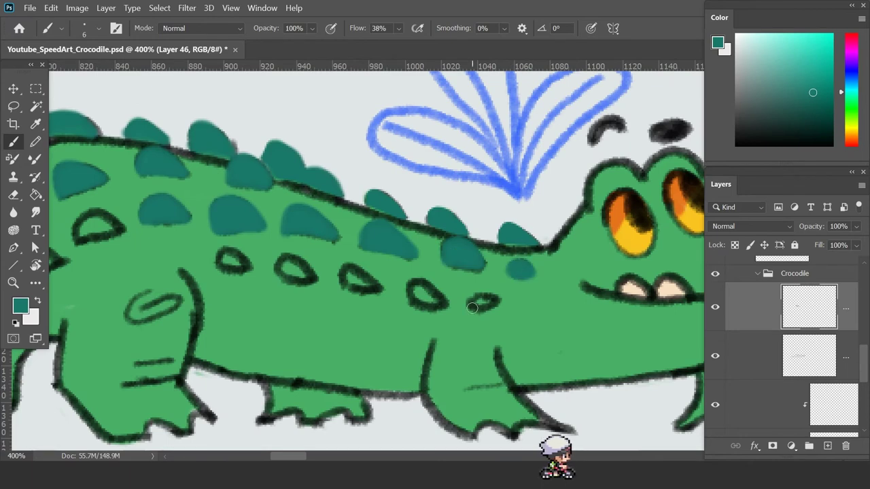
drag(472, 307, 495, 301)
drag(411, 291, 438, 299)
drag(343, 271, 377, 284)
drag(279, 265, 313, 275)
drag(217, 255, 251, 267)
Step: Fill the remaining back, hip, and rear scales teal down to the tail base
mouse_move(89, 213)
mouse_down()
mouse_move(339, 264)
mouse_move(360, 284)
mouse_up()
drag(272, 314, 299, 326)
drag(250, 272, 275, 282)
drag(231, 202, 255, 212)
drag(190, 248, 207, 257)
drag(167, 268, 372, 227)
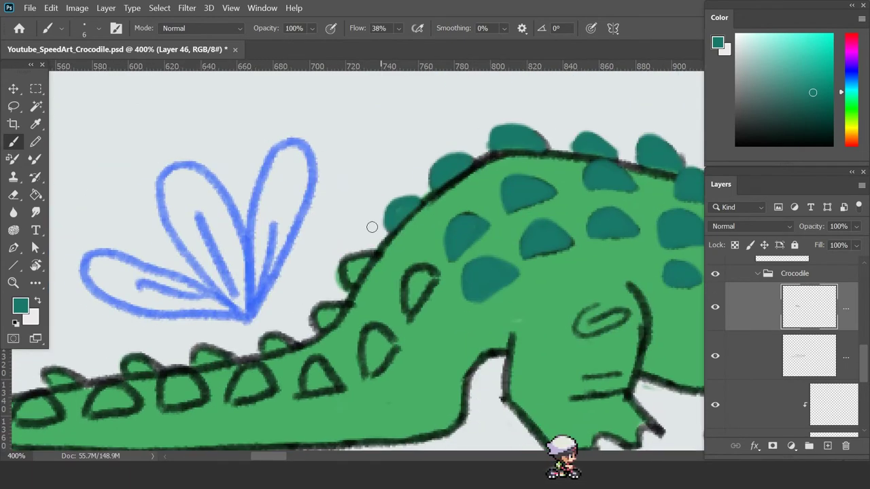
drag(343, 265, 363, 277)
drag(318, 307, 338, 320)
drag(406, 280, 431, 299)
mouse_move(367, 340)
mouse_down()
mouse_move(394, 361)
mouse_move(460, 228)
mouse_up()
Step: Fill the tail scales and tail bumps teal out to the tail tip
drag(384, 239, 411, 257)
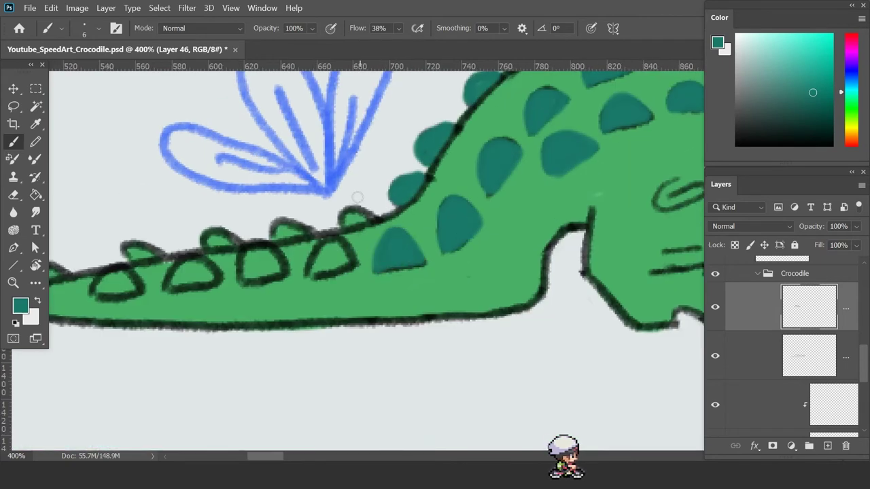
drag(316, 252, 343, 268)
drag(348, 216, 517, 238)
drag(390, 272, 421, 289)
drag(319, 286, 353, 299)
drag(189, 311, 276, 299)
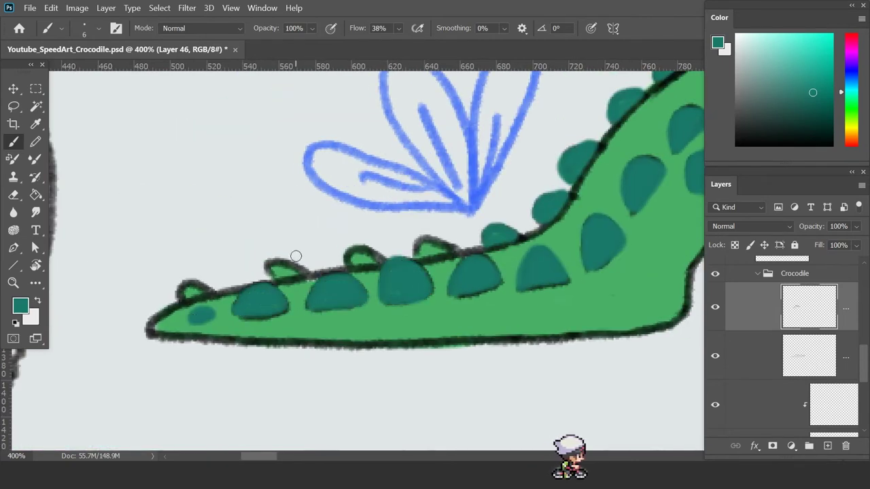
drag(418, 245, 451, 252)
drag(350, 254, 373, 259)
drag(269, 268, 299, 271)
Step: On Layer 44, set a lighter yellow based on the sampled eye colour
key(z)
key(v)
click(716, 406)
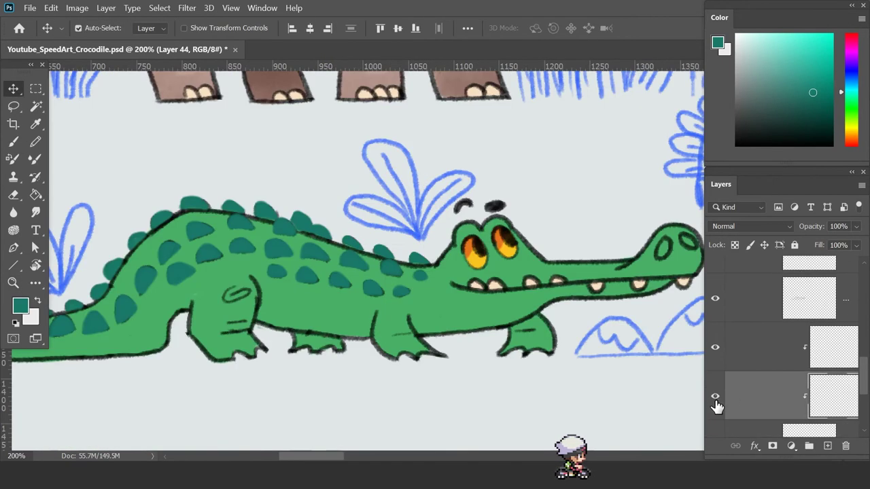
key(i)
click(475, 262)
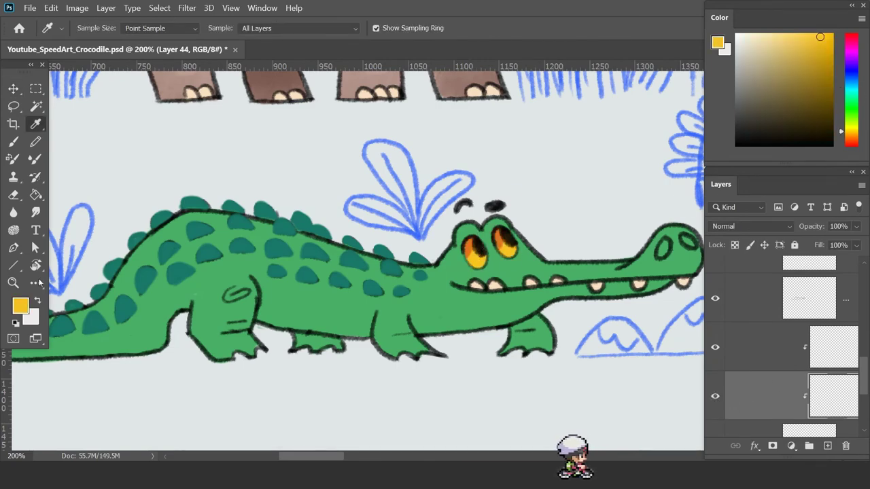
click(20, 306)
click(235, 123)
click(466, 110)
Step: Zoom in on the eyes and paint a light yellow highlight on the left eye
key(z)
click(482, 258)
key(b)
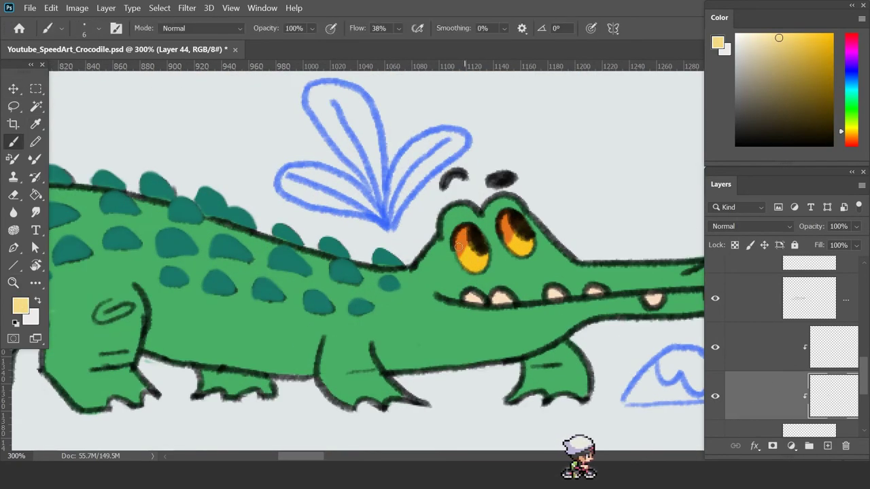
drag(481, 258, 475, 246)
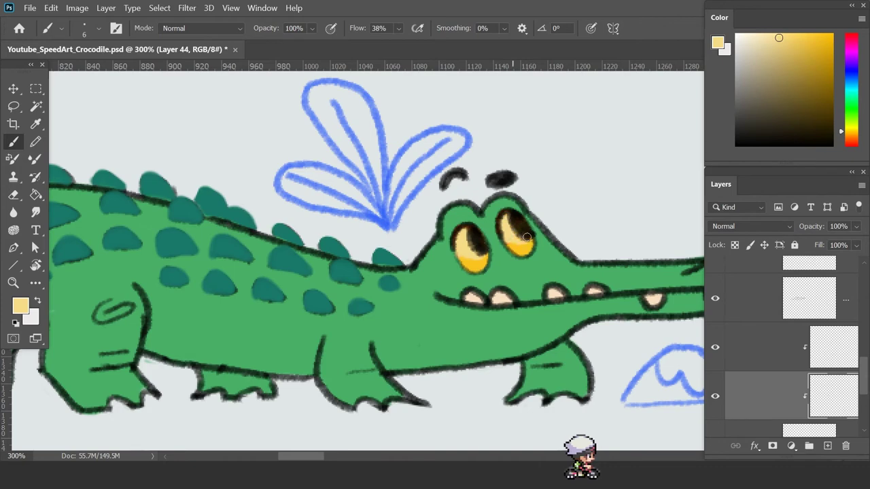
key(z)
mouse_move(498, 247)
mouse_down()
mouse_move(476, 248)
mouse_move(520, 263)
mouse_up()
key(b)
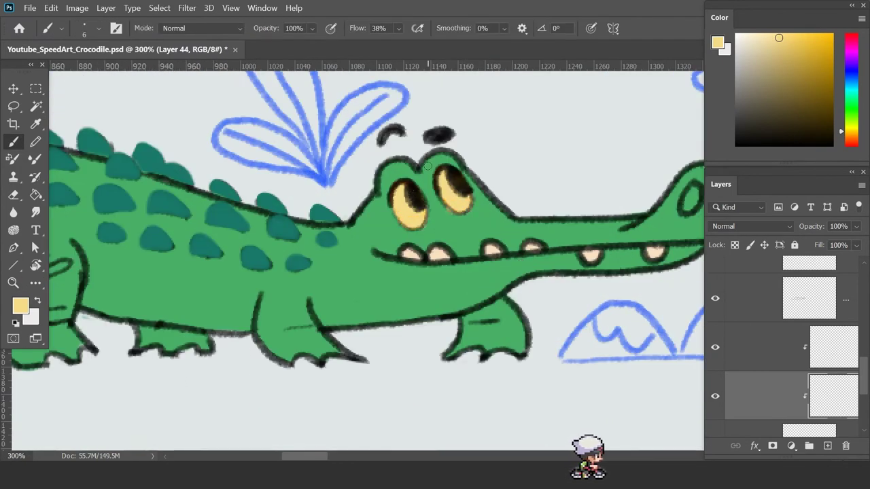
Step: Pick a deeper yellow for eye shading, then make the Stroke layer active with the Eraser
click(20, 305)
click(295, 134)
click(464, 109)
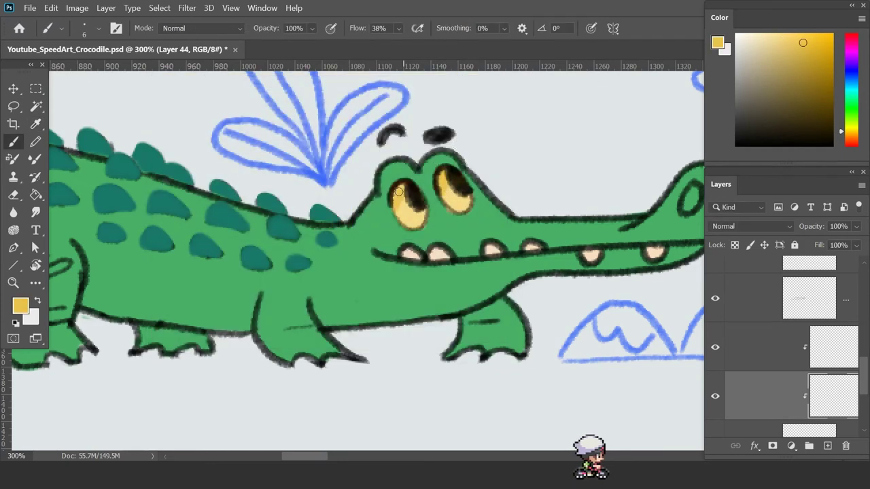
key(z)
drag(399, 192, 622, 310)
key(b)
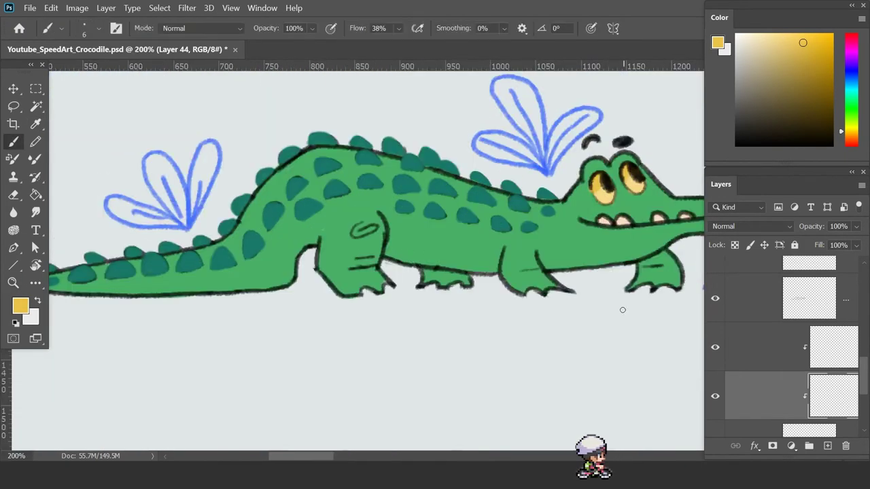
ctrl+click(462, 258)
ctrl+click(569, 297)
key(e)
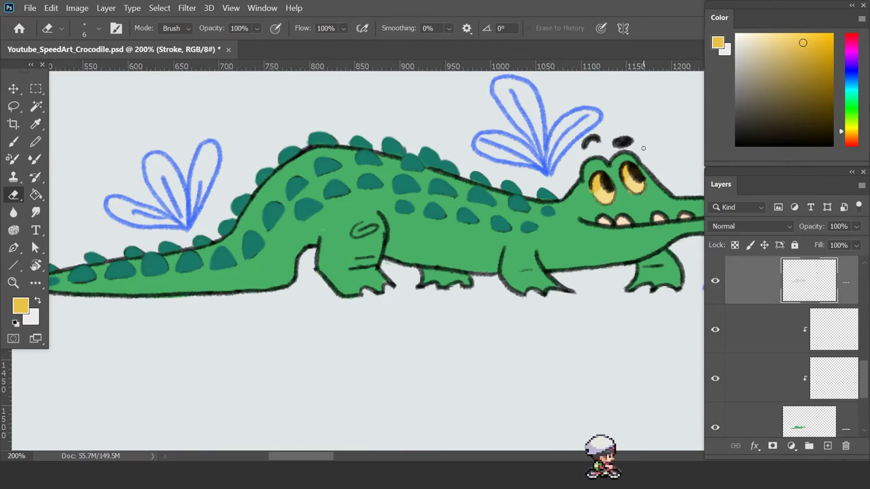
Step: Add a new layer clipped to the Base color layer
key(z)
drag(448, 260, 422, 260)
click(761, 421)
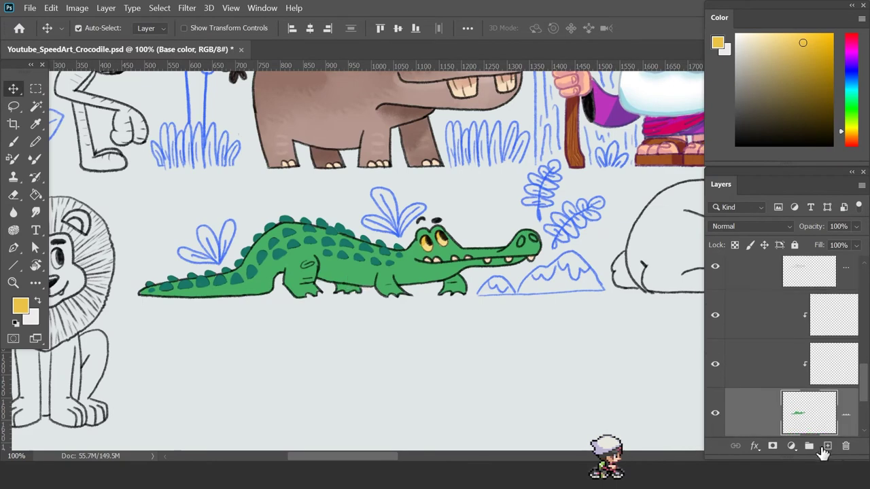
click(781, 407)
key(z)
click(392, 225)
alt+click(393, 225)
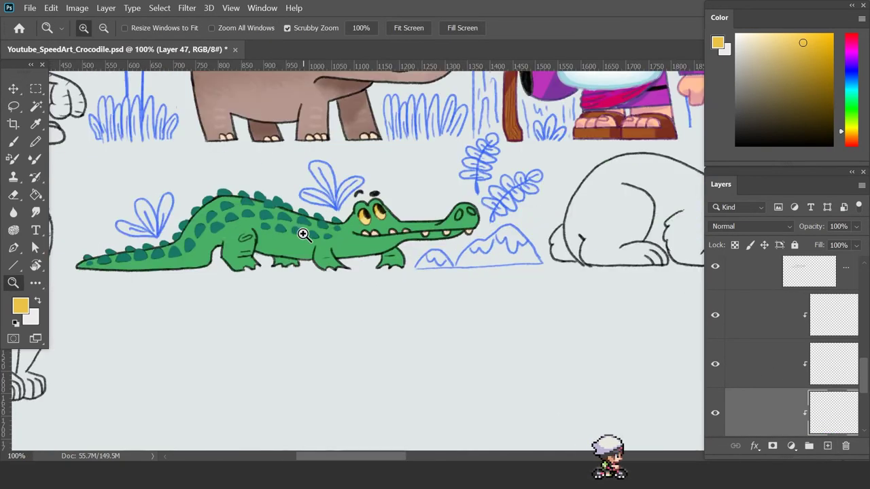
Step: Set the colour to a lighter yellow-green derived from the body green
key(i)
click(301, 231)
click(19, 306)
click(346, 246)
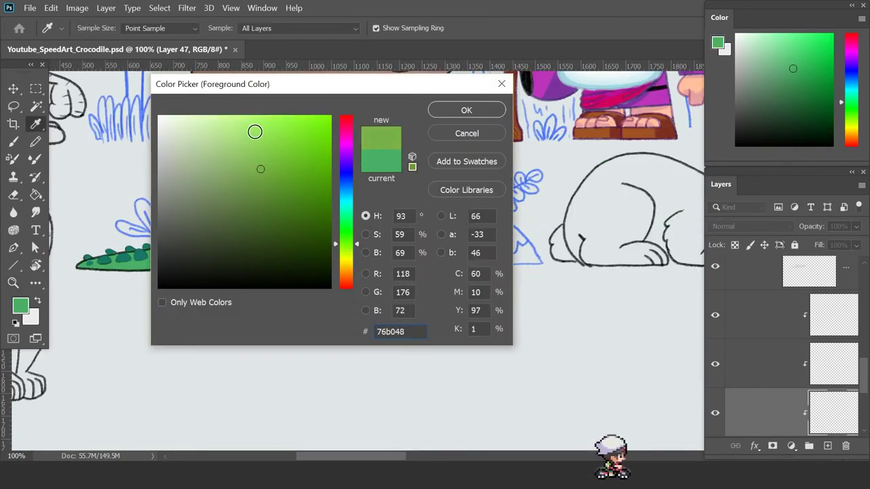
click(255, 132)
key(Return)
key(b)
Step: Brush lighter green texture across the body with a pastel brush at 200px, 27% opacity
click(75, 28)
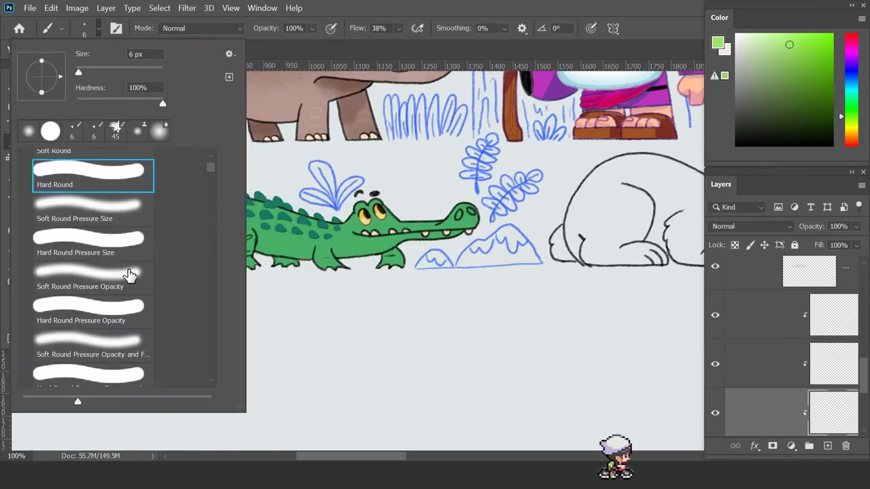
scroll(129, 275, down, 5)
scroll(129, 276, down, 3)
double_click(88, 306)
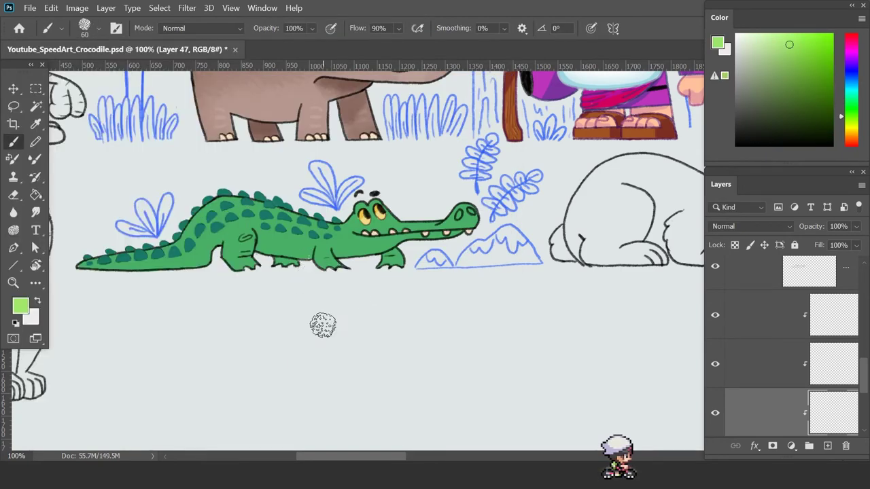
key(bracketright)
key(bracketright)
key(bracketright)
key(2)
key(7)
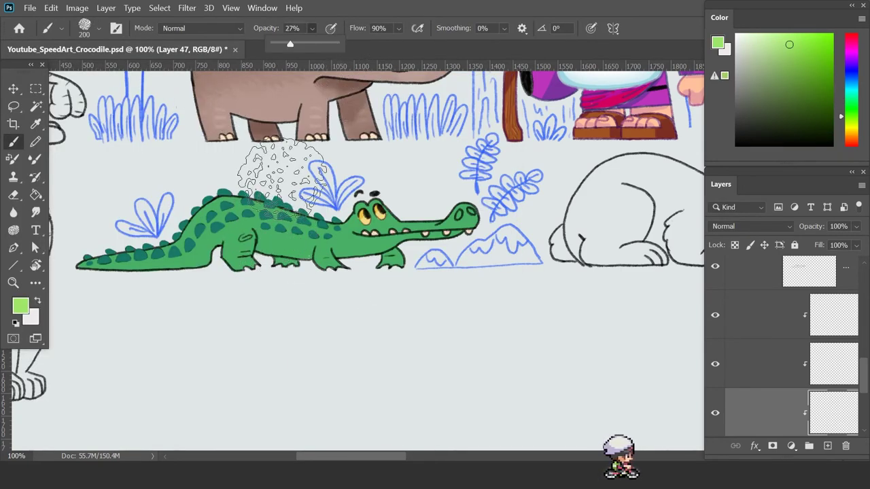
mouse_move(369, 268)
mouse_down()
mouse_move(494, 281)
mouse_move(301, 281)
mouse_move(183, 265)
mouse_up()
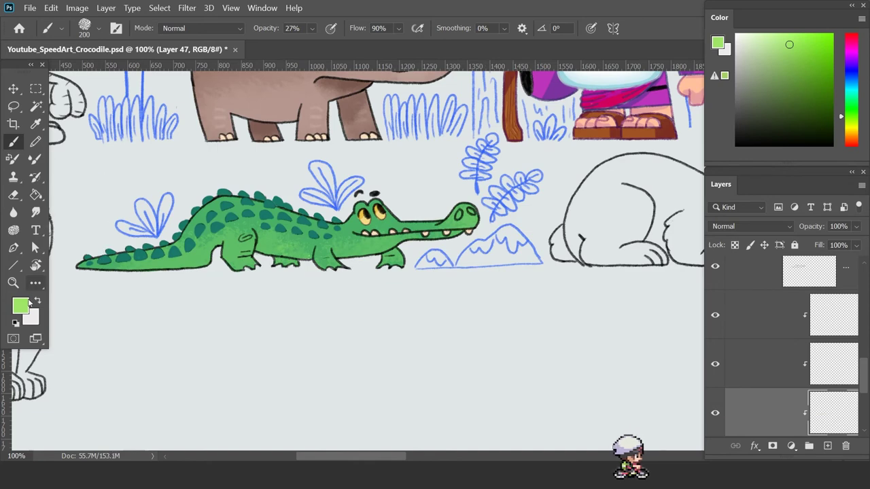
Step: Change the colour to a paler yellow-green, then to the scales' dark teal
click(20, 306)
click(345, 250)
click(264, 121)
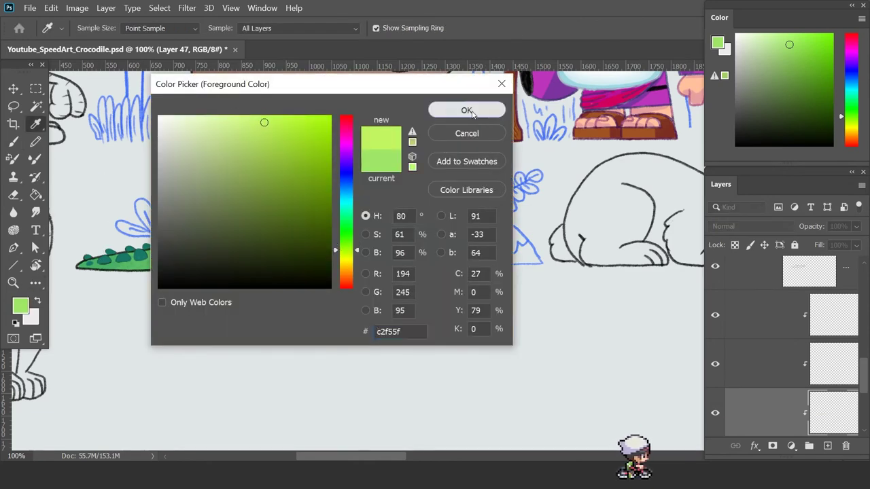
key(Return)
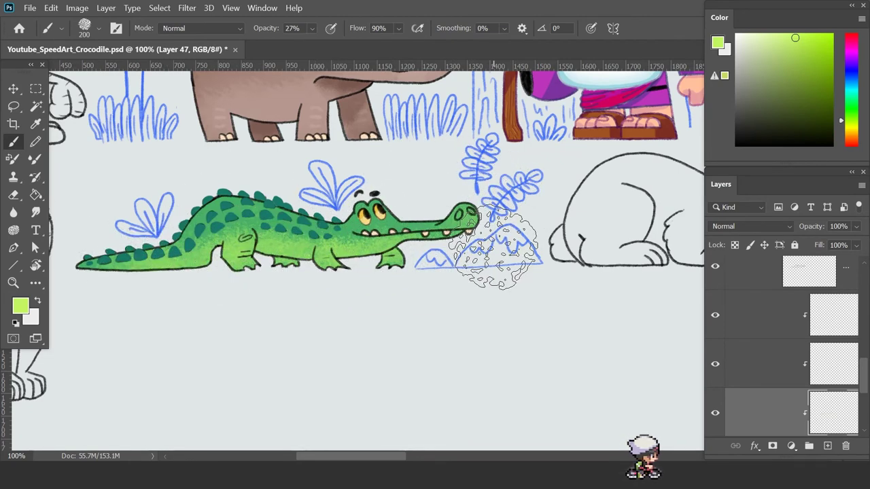
click(21, 307)
click(466, 110)
key(b)
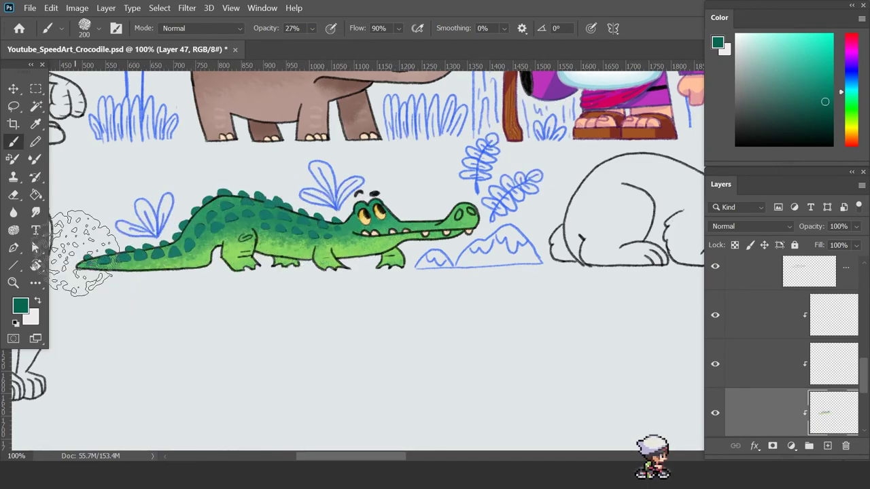
Step: Zoom in on the body and lasso the belly area between the legs
key(z)
scroll(345, 243, down, 2)
scroll(345, 243, up, 2)
scroll(345, 242, up, 2)
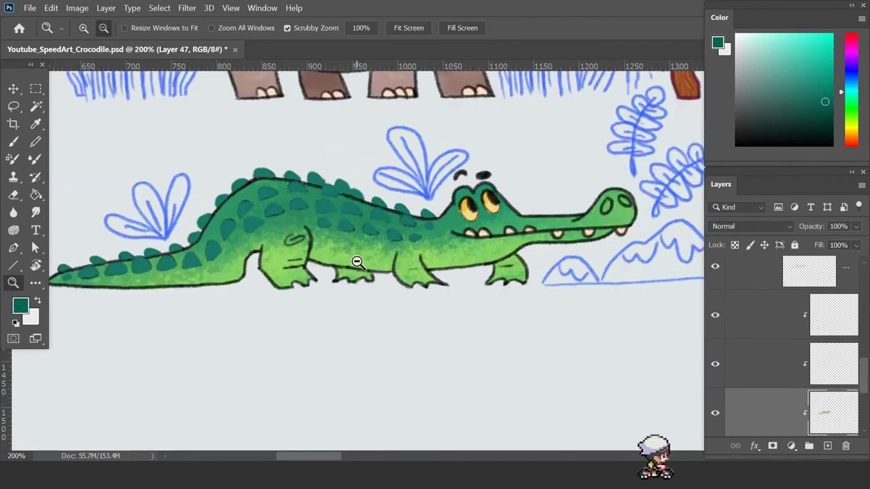
scroll(355, 258, down, 2)
click(374, 251)
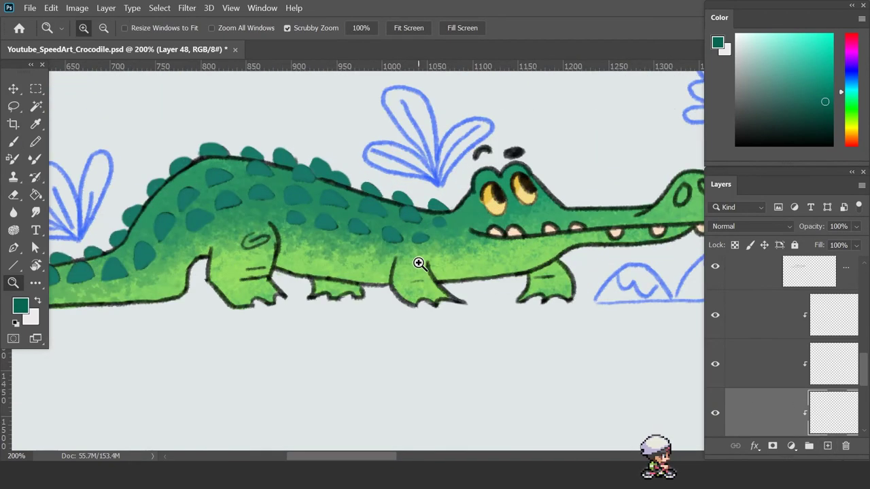
key(l)
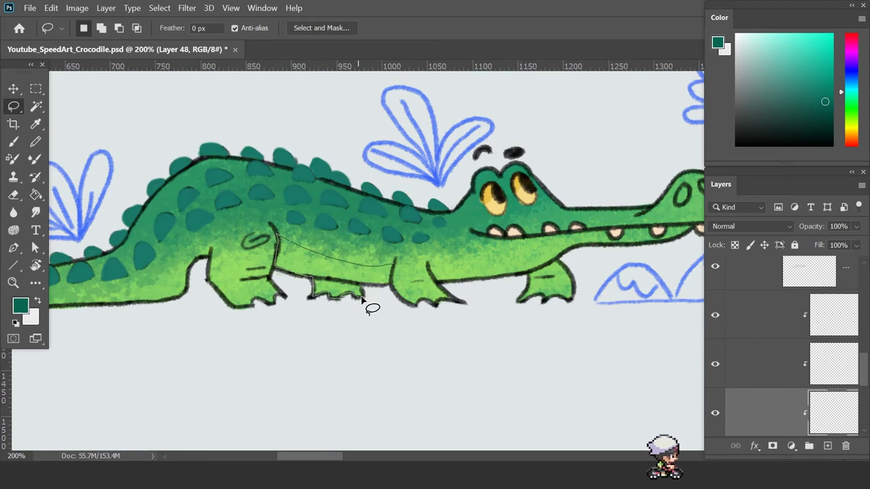
drag(393, 261, 392, 266)
Step: Paint a green band along the belly at full opacity in Overlay blend mode
key(b)
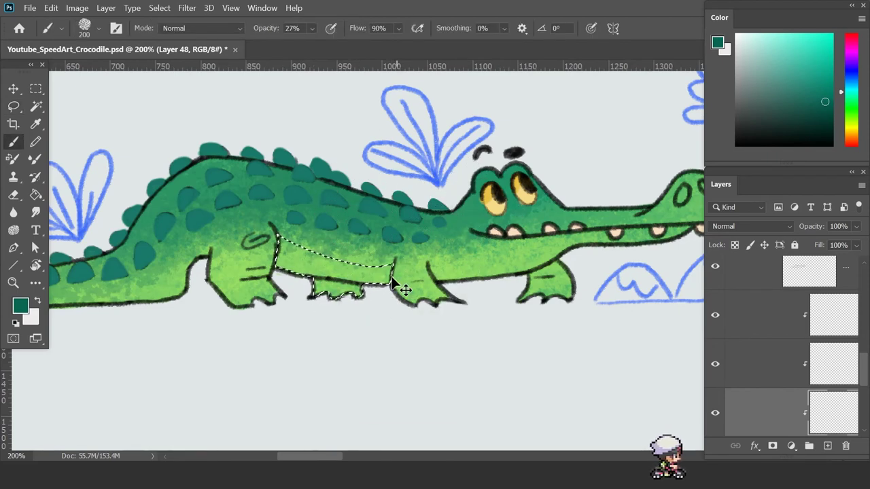
key(ctrl+d)
key(bracketleft)
key(bracketleft)
key(bracketleft)
click(311, 28)
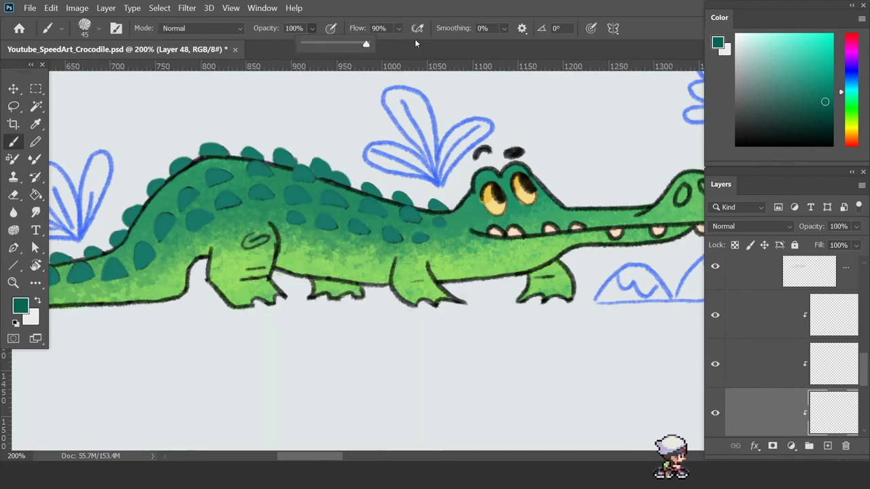
click(786, 226)
click(764, 322)
mouse_move(319, 289)
mouse_down()
mouse_move(373, 282)
mouse_move(285, 285)
mouse_up()
Step: Switch the belly layer to Hard Light and bucket-fill the band brown
ctrl+click(346, 278)
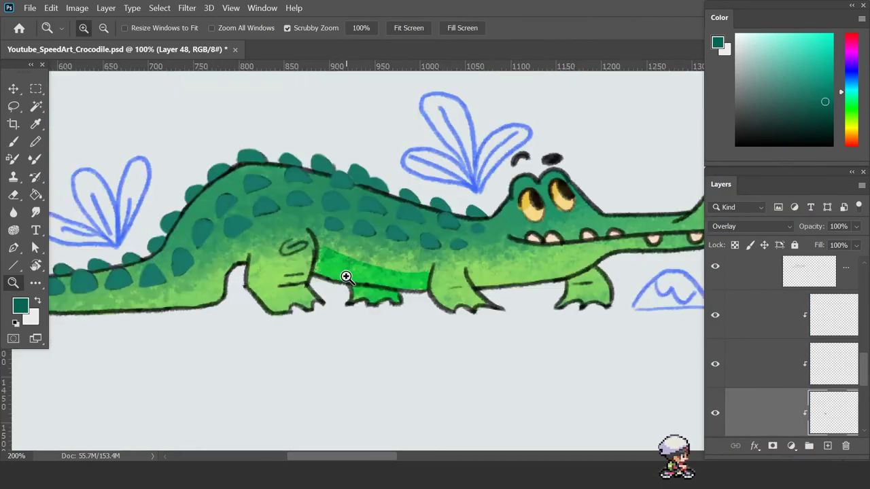
ctrl+alt+click(328, 270)
ctrl+alt+click(501, 287)
click(751, 227)
click(726, 313)
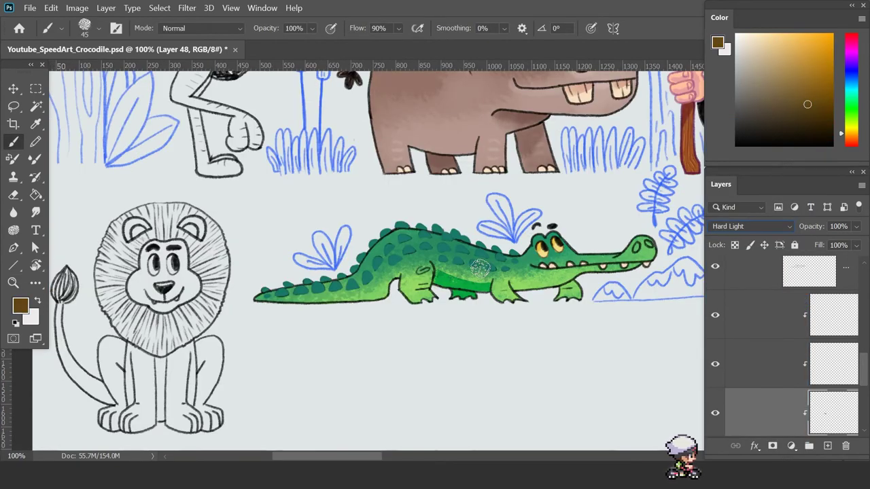
right_click(35, 195)
click(106, 205)
click(447, 286)
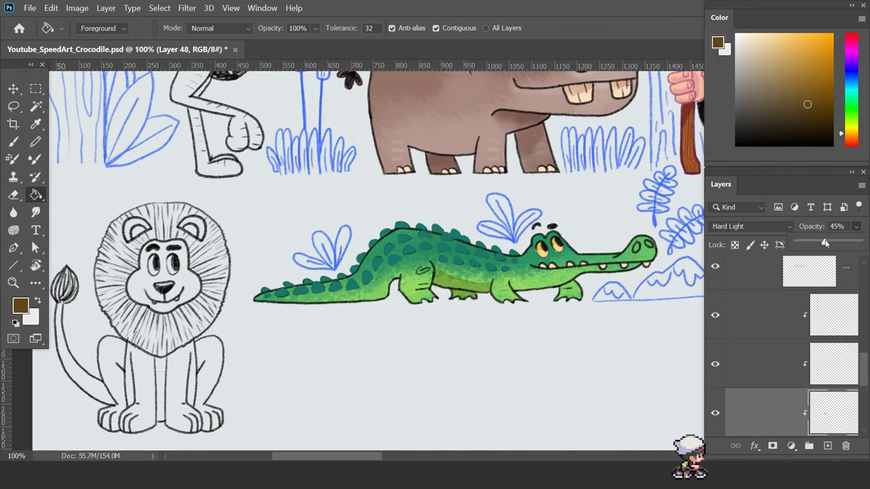
ctrl+click(476, 285)
Step: Repaint the olive belly band and shade the tail underside a darker olive
key(e)
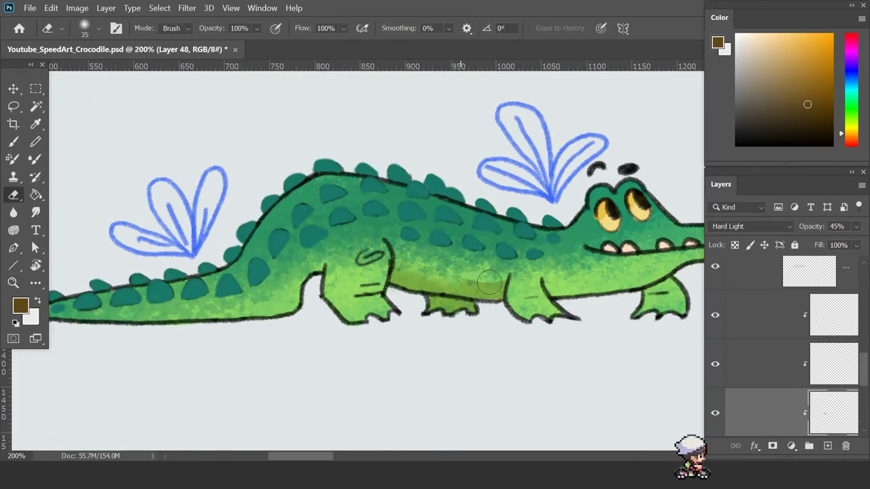
key(b)
mouse_move(443, 310)
mouse_down()
mouse_move(446, 291)
mouse_move(501, 305)
mouse_move(400, 276)
mouse_move(452, 284)
mouse_move(483, 245)
mouse_up()
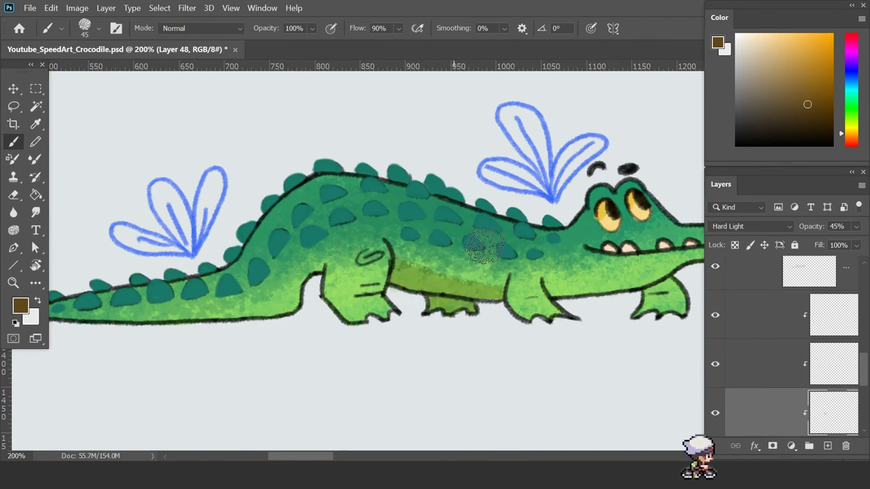
key(l)
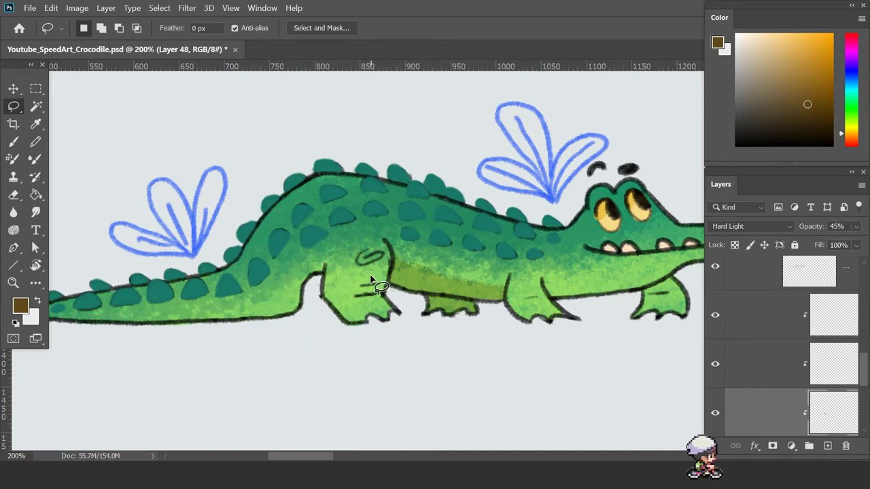
mouse_move(304, 330)
mouse_down()
mouse_move(417, 309)
mouse_move(231, 333)
mouse_up()
key(b)
drag(458, 271, 414, 303)
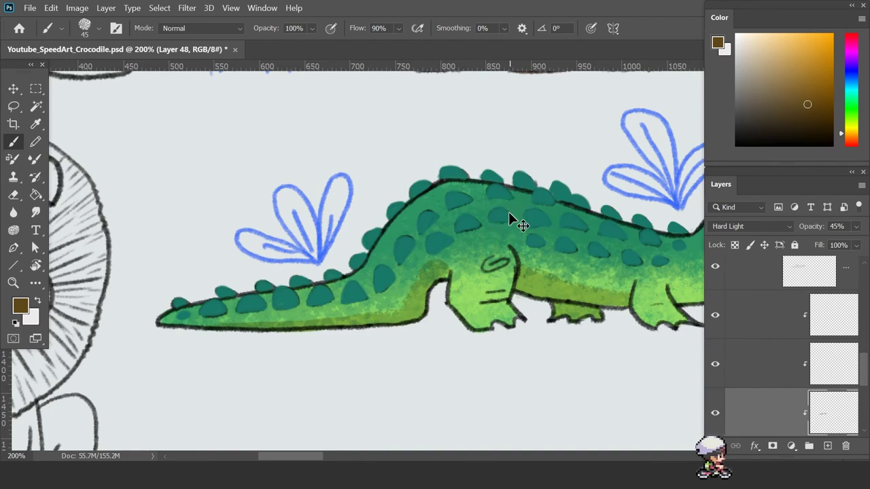
Step: Lasso the tail's underside and paint darker shading along the belly and tail
key(z)
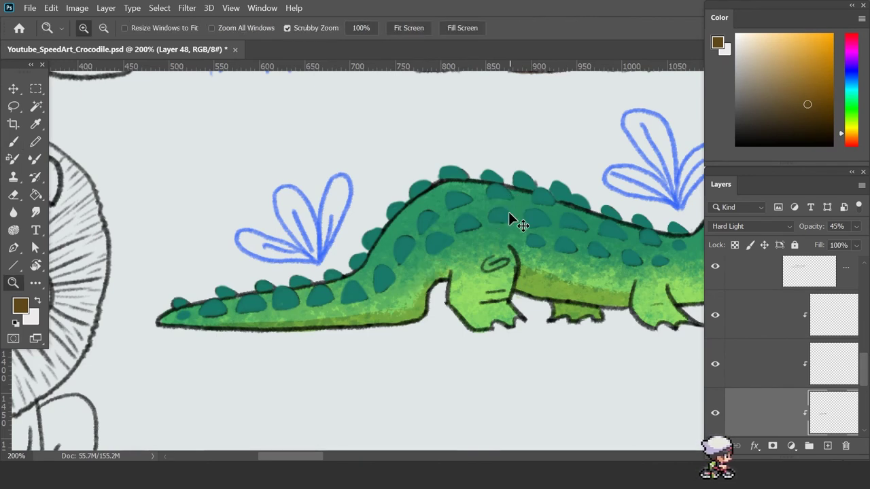
key(l)
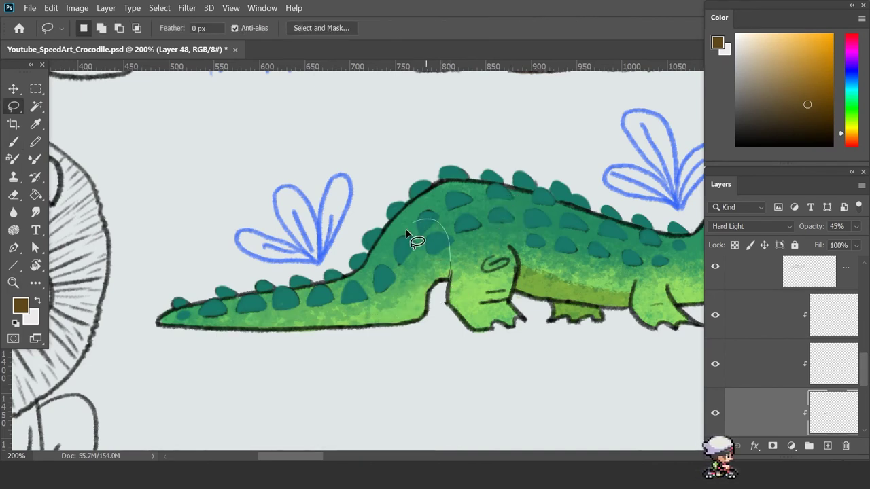
drag(271, 313, 458, 248)
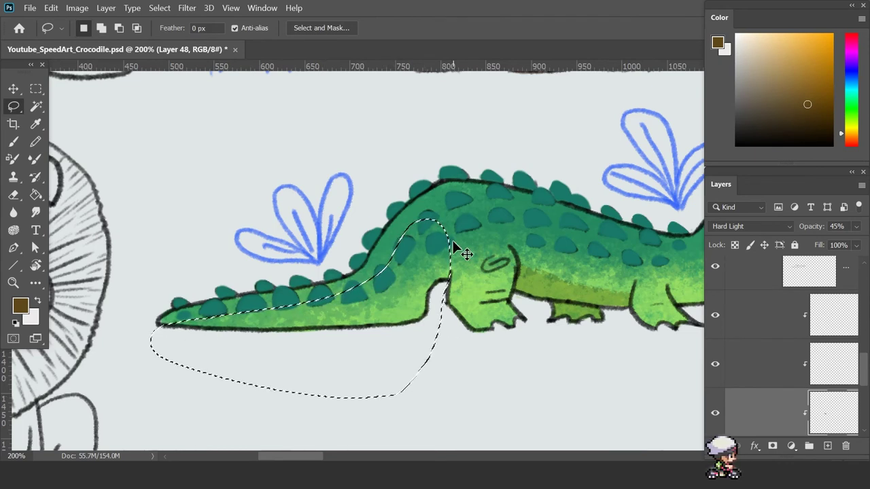
key(b)
mouse_move(454, 278)
mouse_down()
mouse_move(398, 295)
mouse_move(330, 340)
mouse_move(124, 344)
mouse_move(430, 263)
mouse_move(358, 336)
mouse_move(414, 280)
mouse_move(443, 301)
mouse_up()
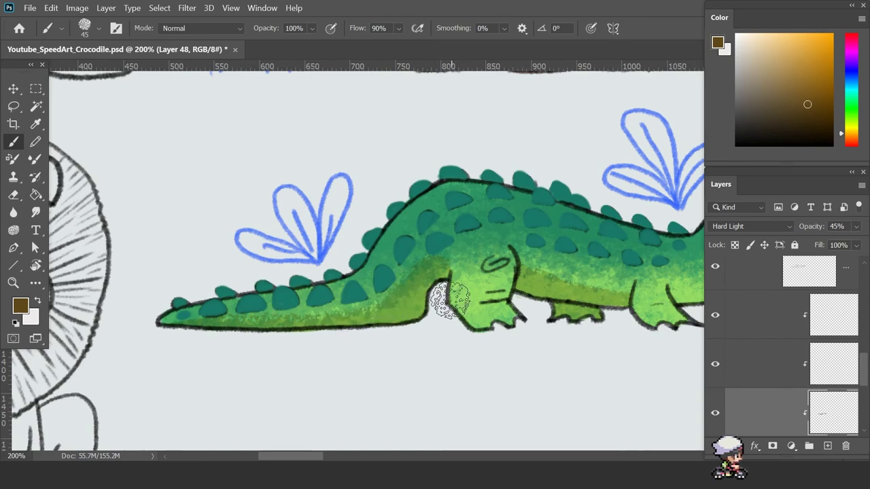
key(z)
alt+click(442, 282)
alt+click(495, 295)
click(380, 308)
Step: Shade a lassoed strip along the lower jaw darker, then deselect
key(l)
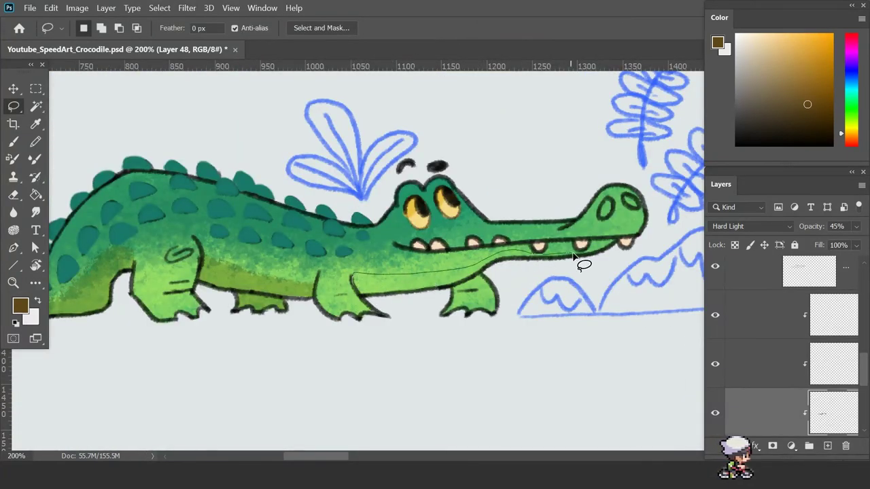
mouse_move(469, 301)
mouse_down()
mouse_move(387, 307)
mouse_move(352, 279)
mouse_move(447, 294)
mouse_move(450, 307)
mouse_move(534, 267)
mouse_move(588, 262)
mouse_move(442, 292)
mouse_move(381, 299)
mouse_move(353, 290)
mouse_up()
key(b)
mouse_move(588, 262)
mouse_down()
mouse_move(353, 290)
mouse_move(388, 304)
mouse_up()
key(ctrl+d)
Step: Darken both nostrils and select a small strip on the upper jaw for shading
key(l)
drag(618, 236, 557, 244)
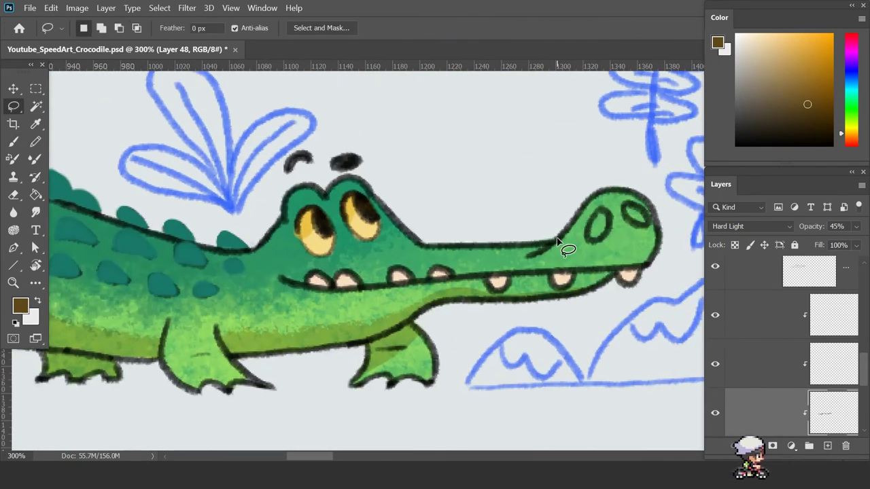
drag(631, 212, 598, 225)
key(b)
key(ctrl+d)
key(l)
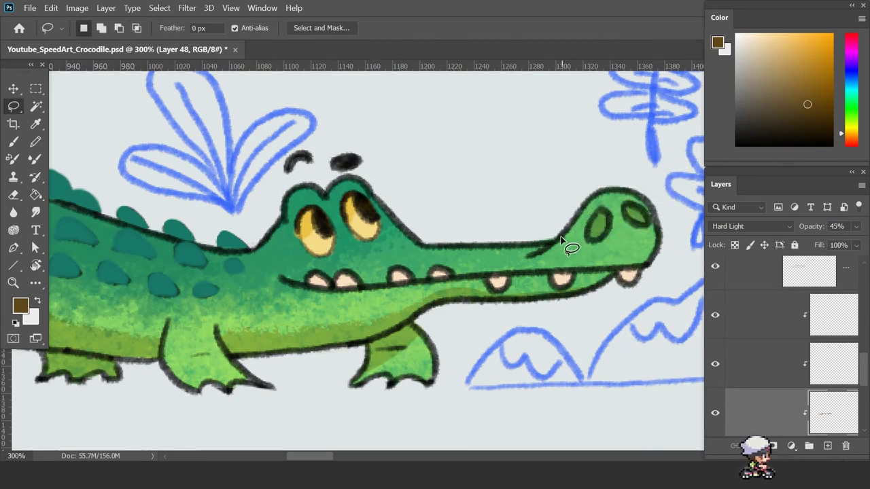
mouse_move(514, 263)
mouse_down()
mouse_move(563, 242)
mouse_move(543, 252)
mouse_up()
key(b)
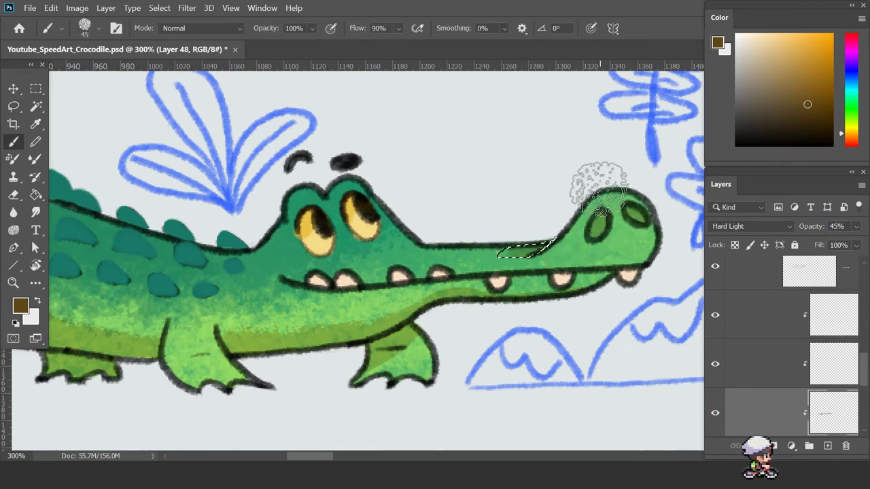
Step: Zoom back in on the crocodile and add a new empty layer on top
key(z)
alt+click(488, 292)
alt+click(488, 293)
key(b)
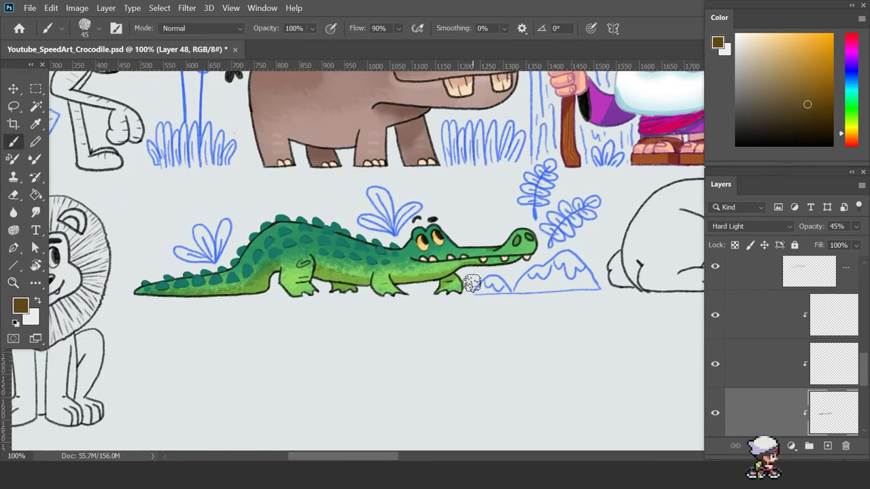
key(z)
click(345, 246)
key(b)
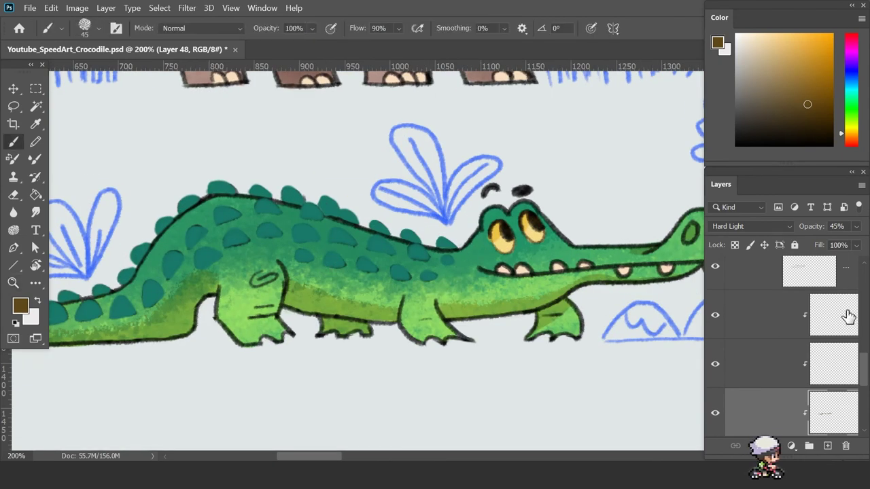
click(827, 446)
Step: Clip the new Layer 49 to the body and switch to a smaller Hard Round brush
alt+click(803, 301)
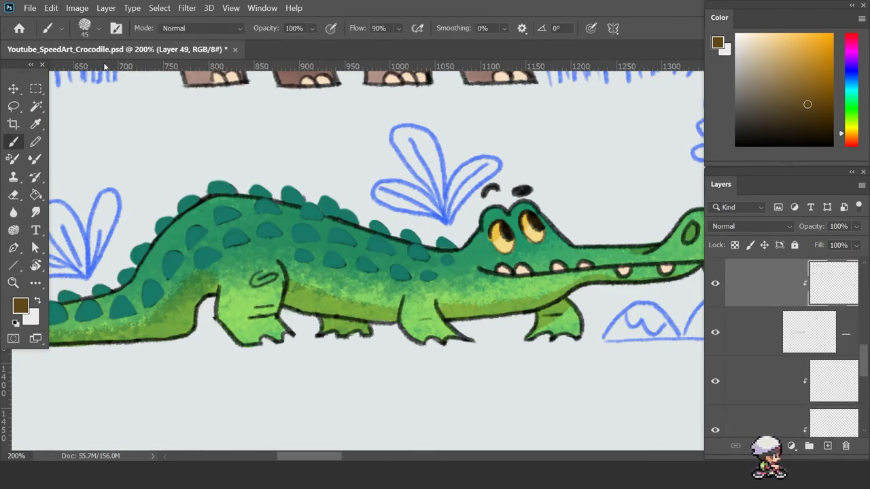
click(98, 28)
click(88, 159)
key(Return)
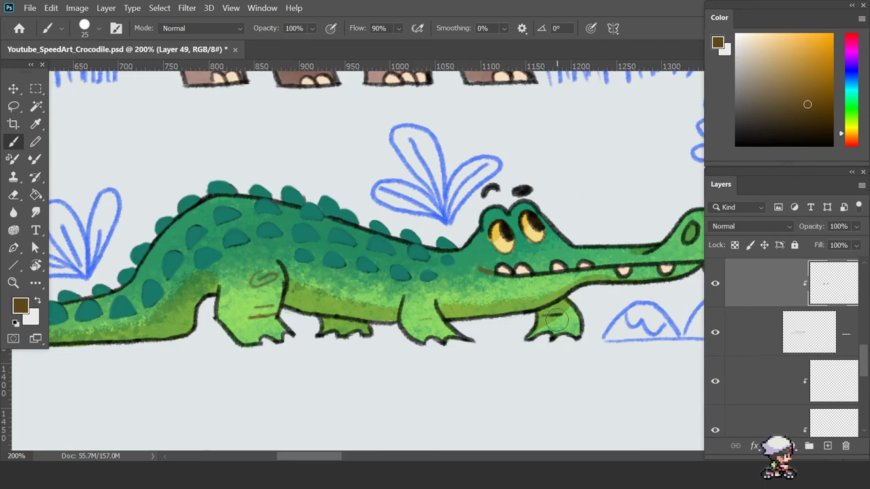
key(bracketleft)
key(bracketleft)
key(bracketleft)
key(z)
drag(420, 318, 234, 309)
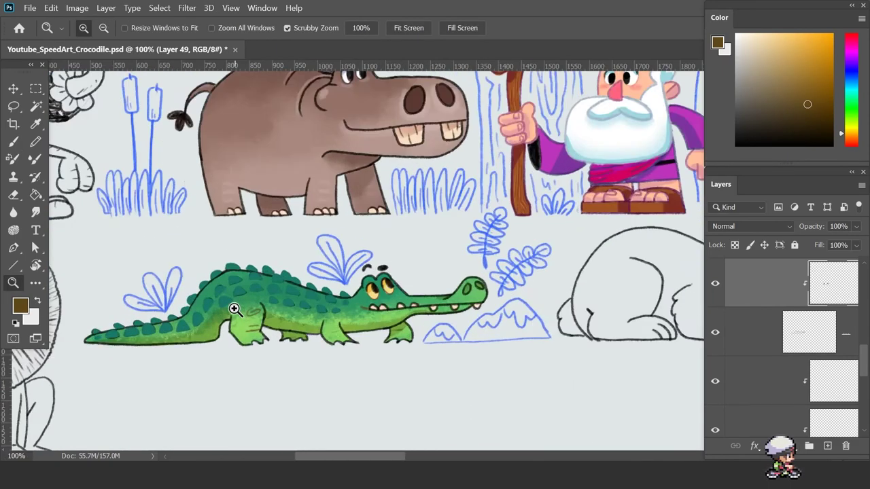
click(234, 309)
Step: On Layer 46, sample the back-scale teal, darken it, and stroke the scale centres
key(v)
click(313, 251)
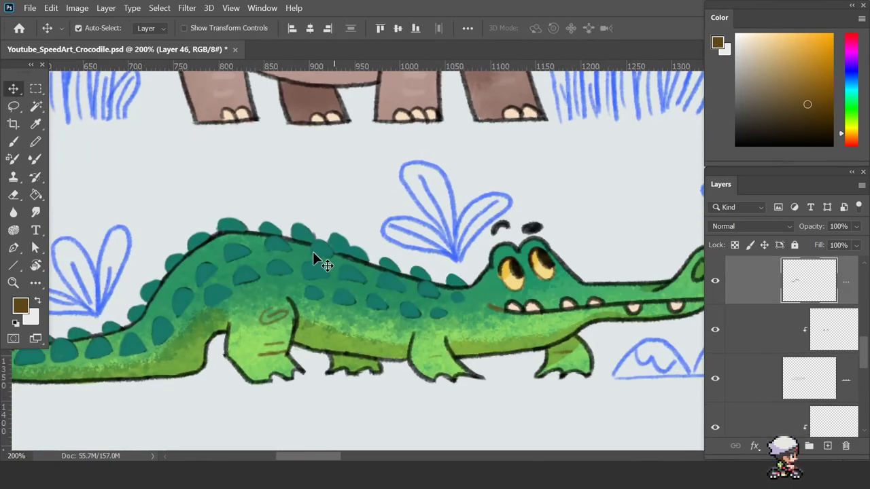
key(i)
click(218, 271)
click(21, 304)
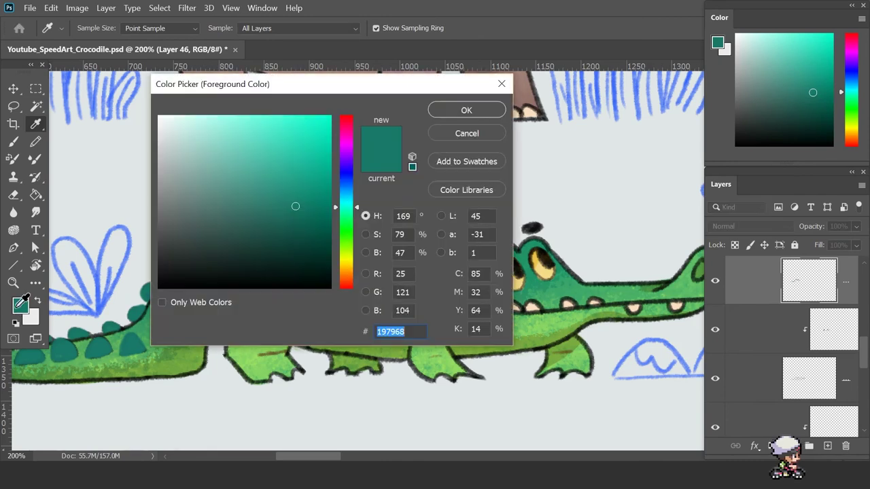
click(303, 224)
key(Return)
key(b)
drag(398, 307, 446, 292)
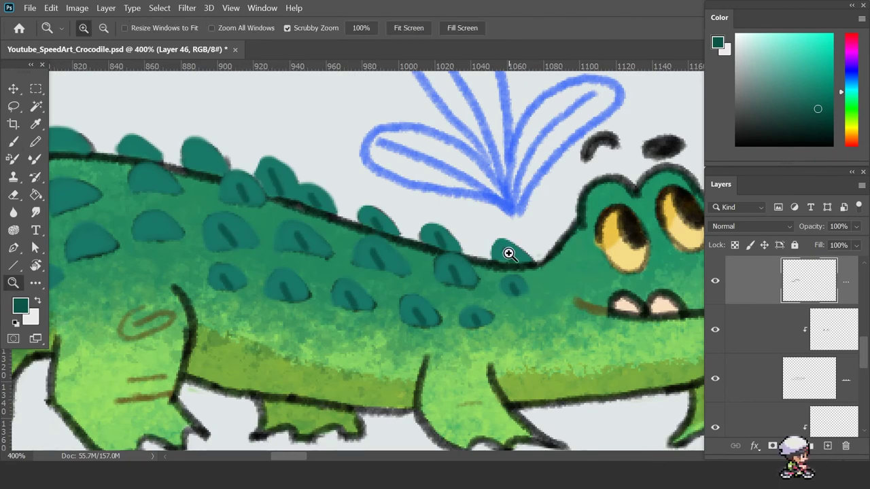
mouse_move(509, 250)
mouse_down()
mouse_move(208, 267)
mouse_move(423, 183)
mouse_up()
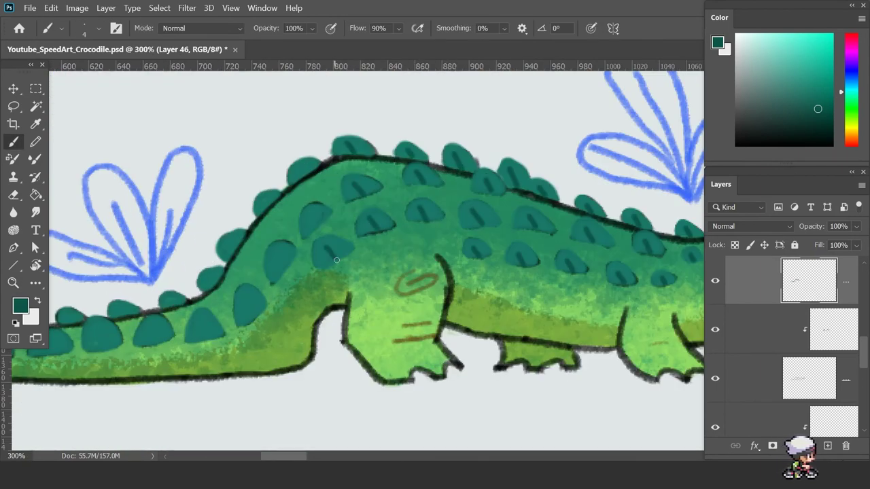
scroll(210, 323, left, 3)
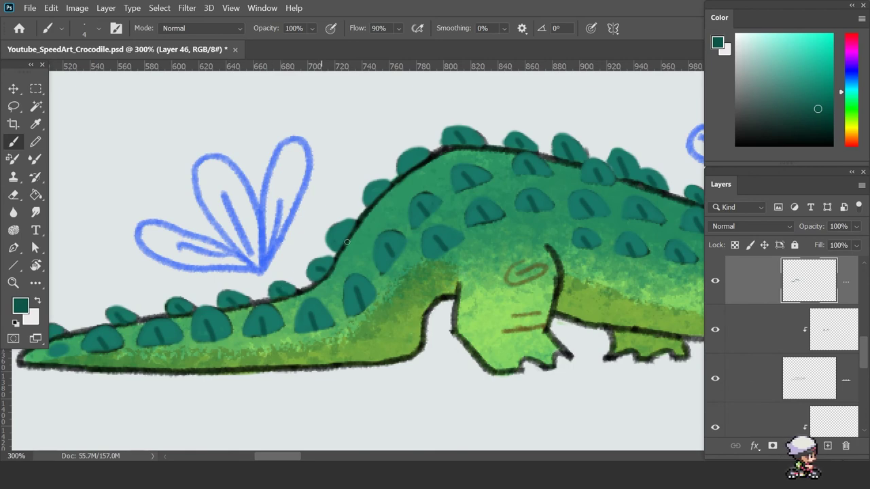
drag(346, 242, 456, 255)
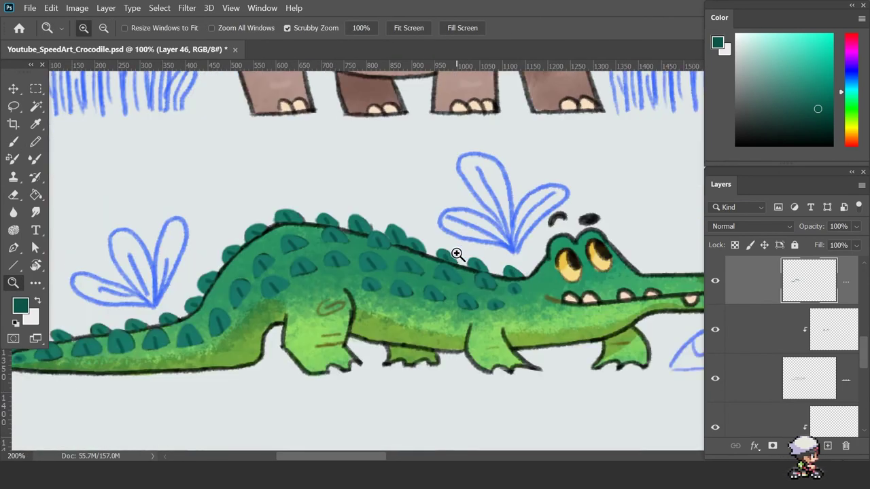
Step: On Layer 47, paint thin dark green lines along the back and tail at 38% opacity
click(746, 365)
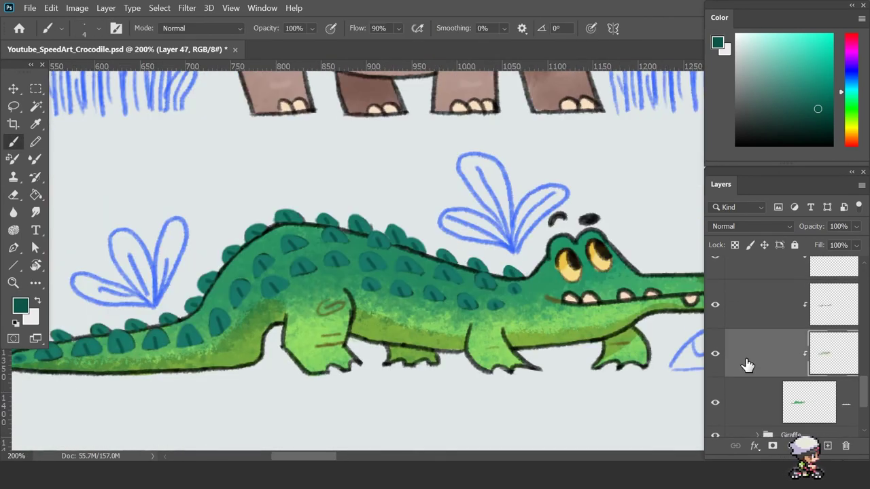
click(84, 27)
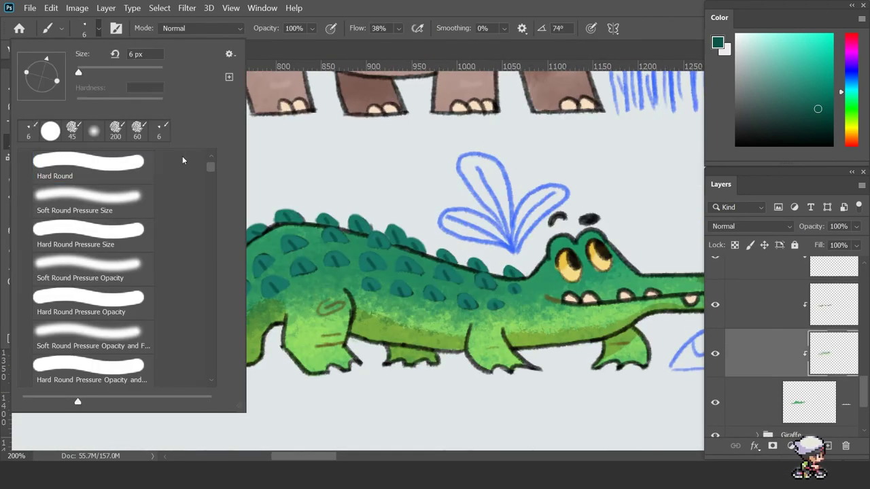
click(324, 263)
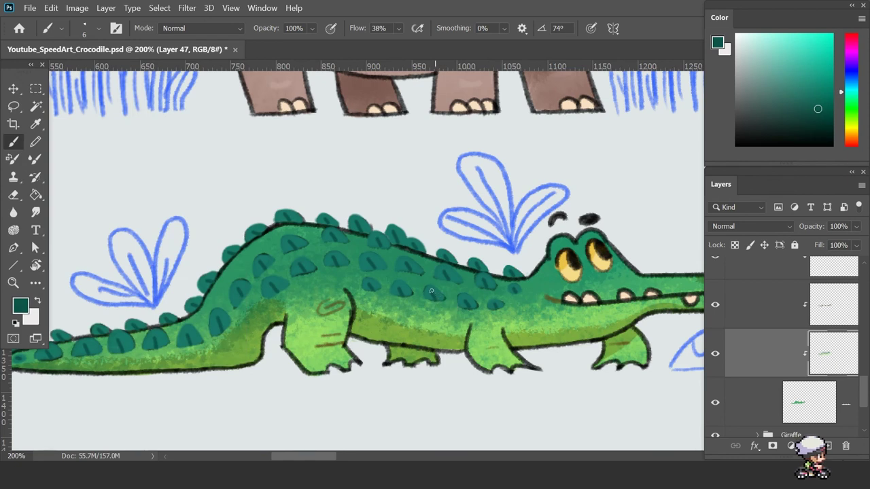
drag(498, 294, 446, 290)
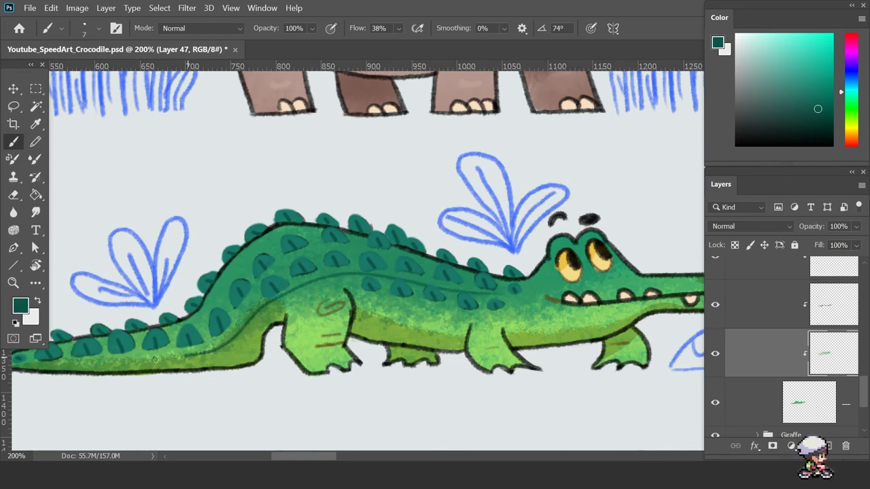
click(312, 28)
text(38)
click(515, 301)
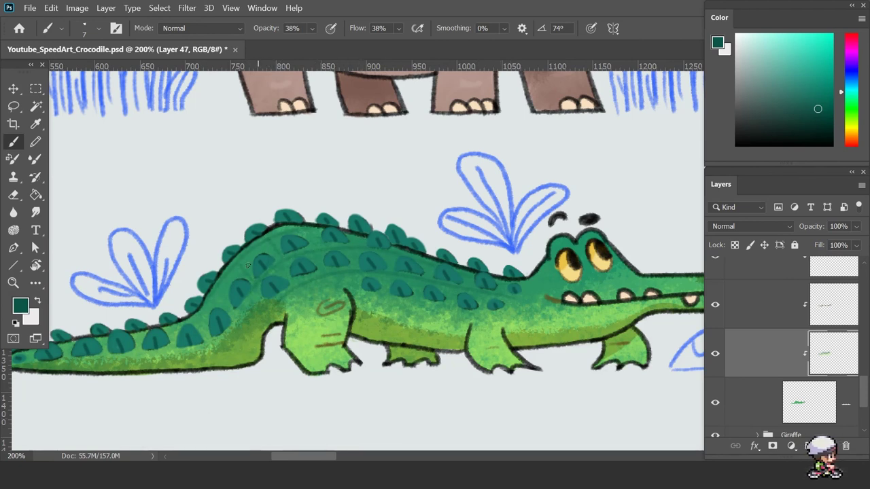
drag(229, 319, 368, 332)
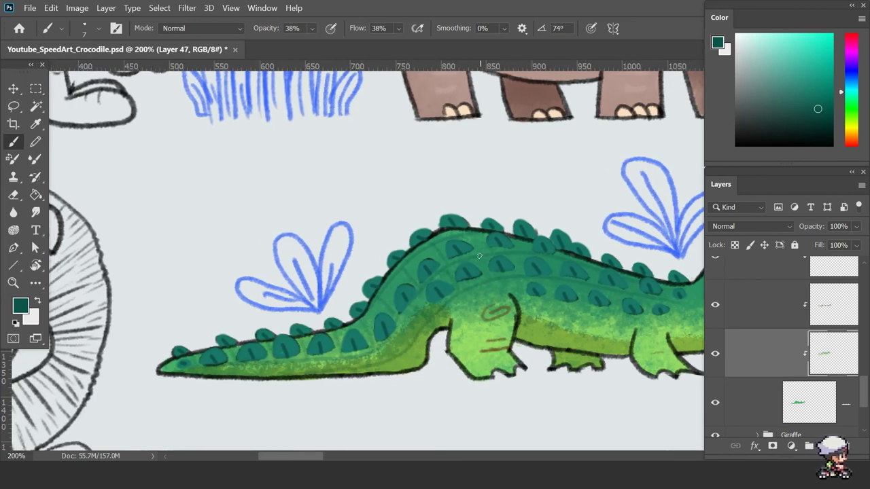
drag(534, 291, 364, 292)
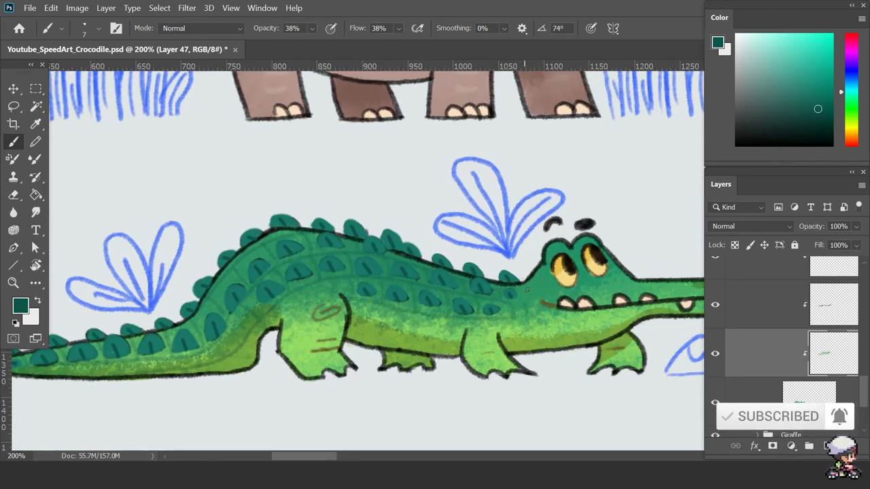
key(z)
drag(541, 289, 404, 289)
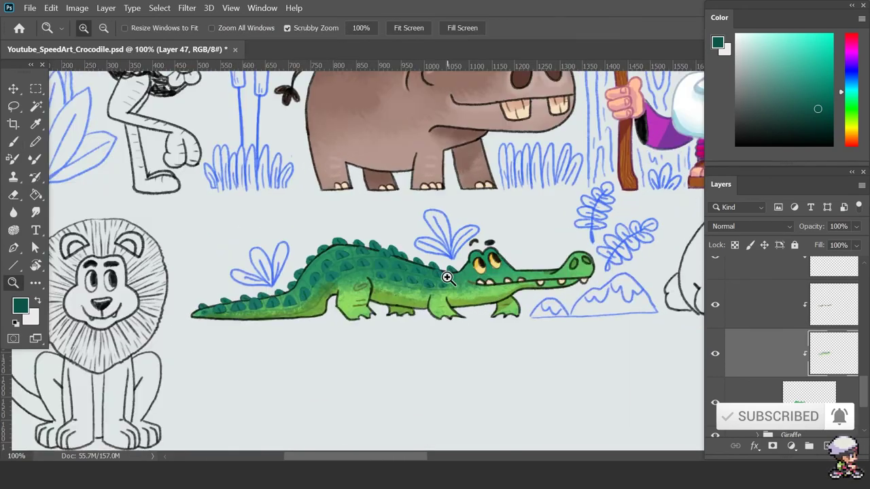
key(v)
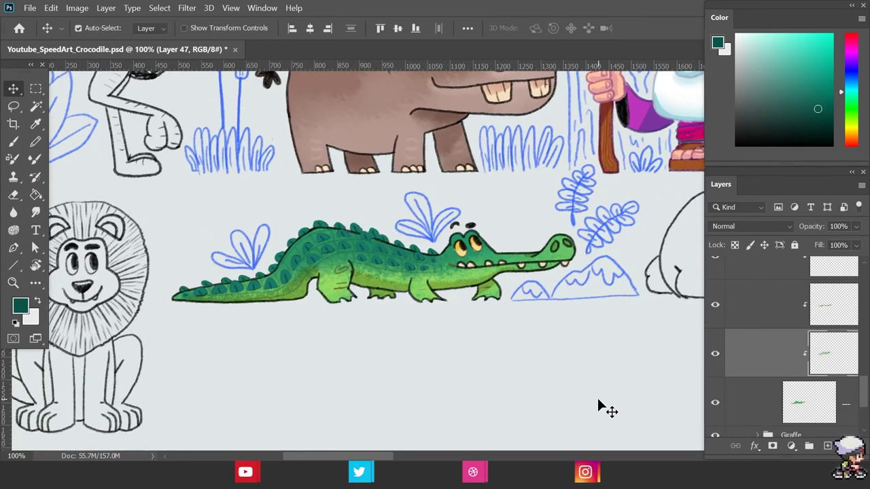